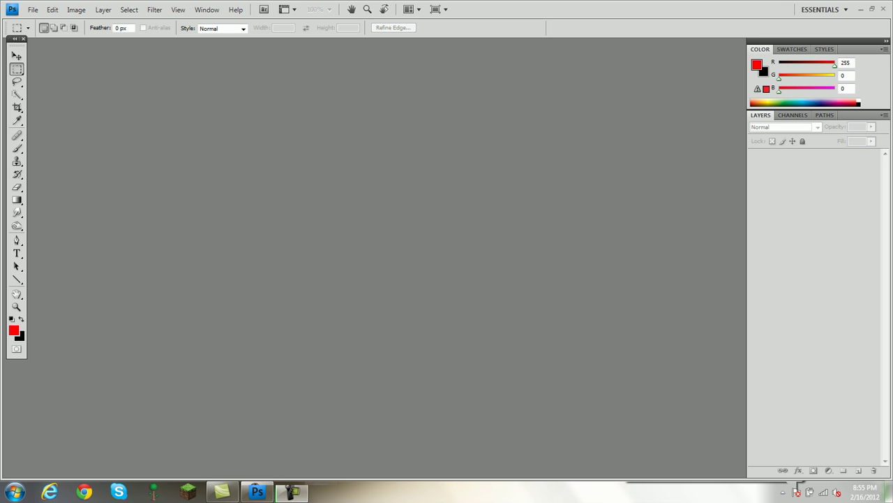
key(alt+f)
key(Escape)
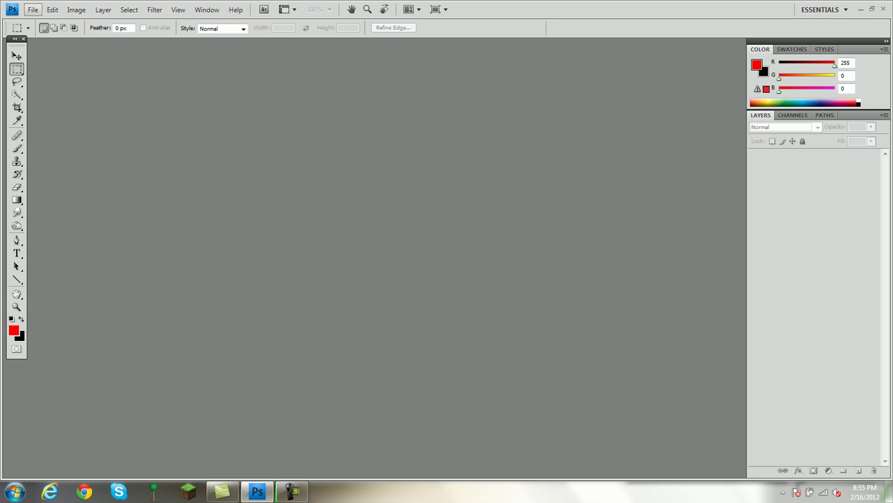
key(Down)
key(Right)
key(Left)
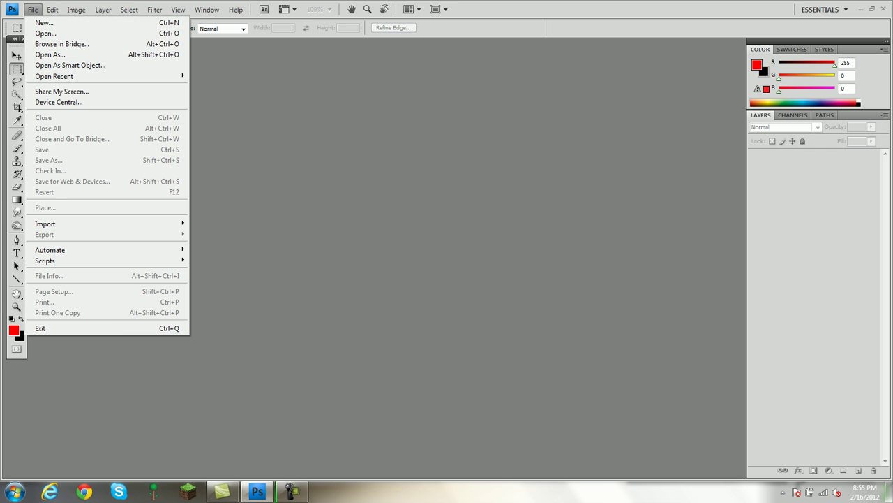
key(Escape)
key(Escape)
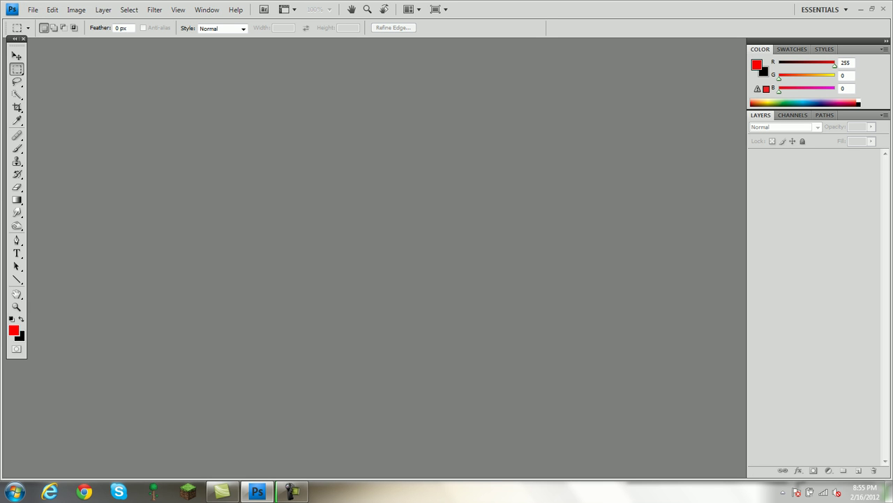
Create a new 500 × 500 pixel RGB document named Icon with white background contents.
key(alt)
key(Return)
key(Down)
key(Escape)
drag(709, 168, 409, 91)
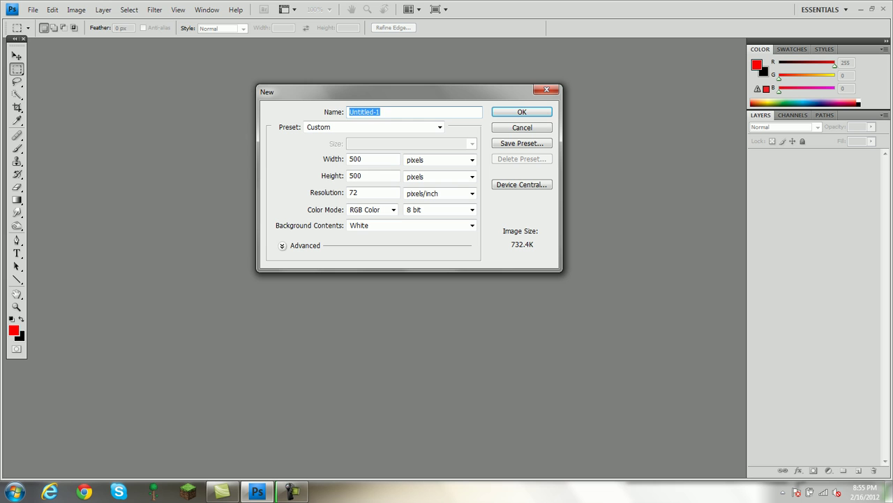
text(Icon)
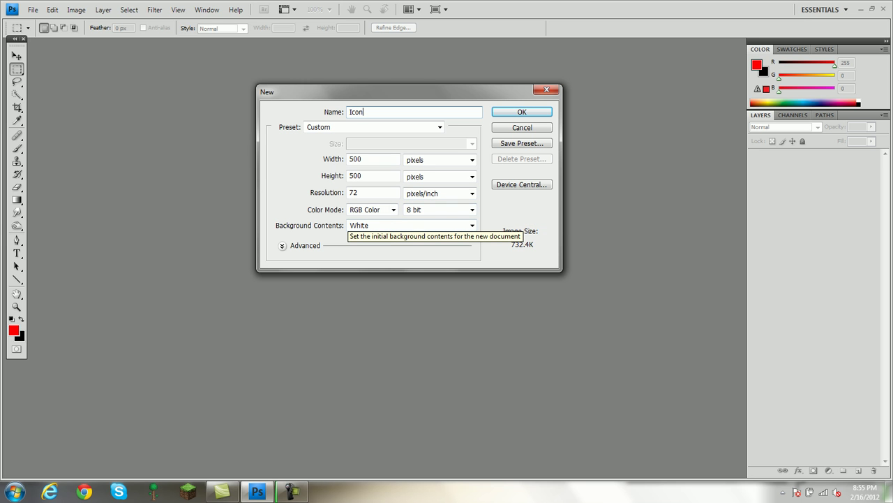
click(522, 113)
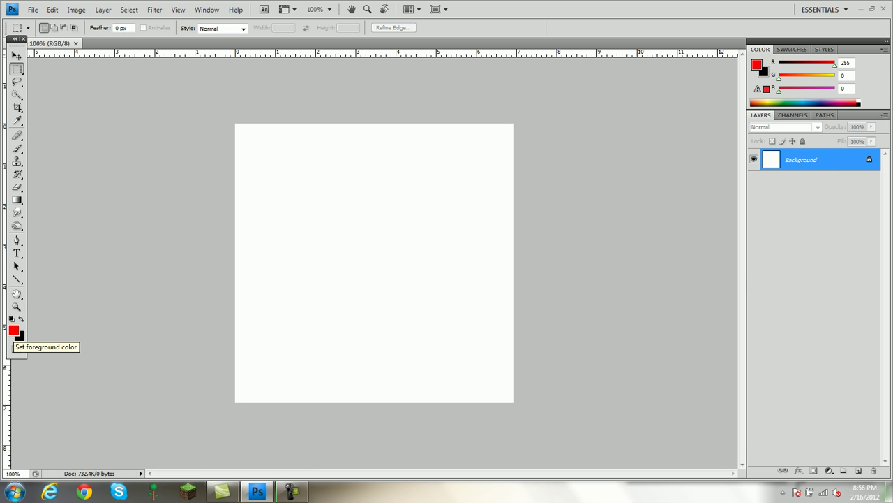
Choose blue (001eff) as the foreground color and swap it into the background color.
click(14, 331)
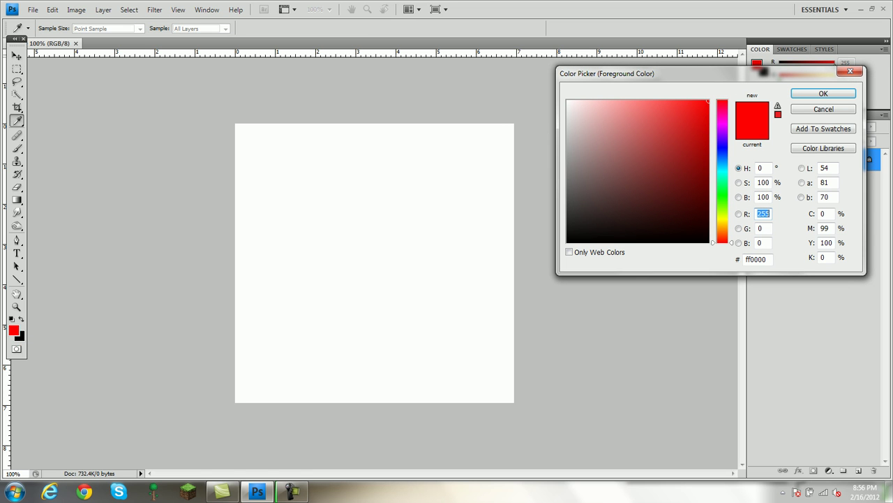
drag(723, 145, 722, 150)
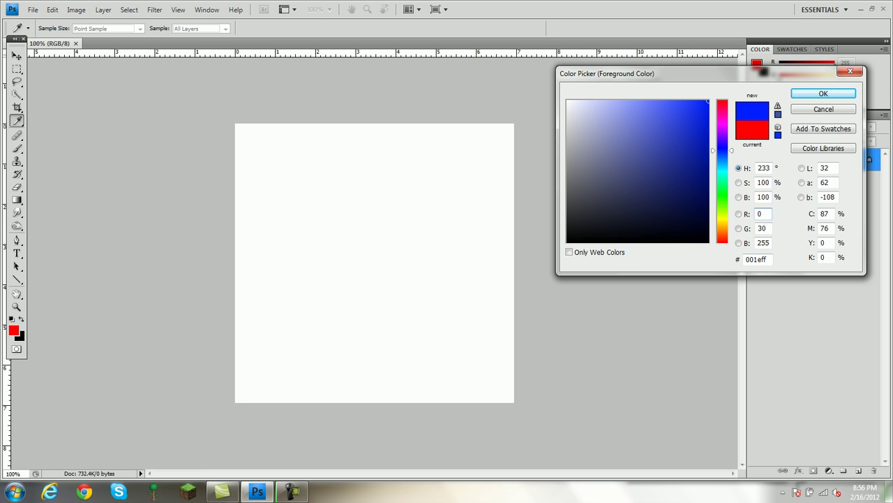
click(823, 93)
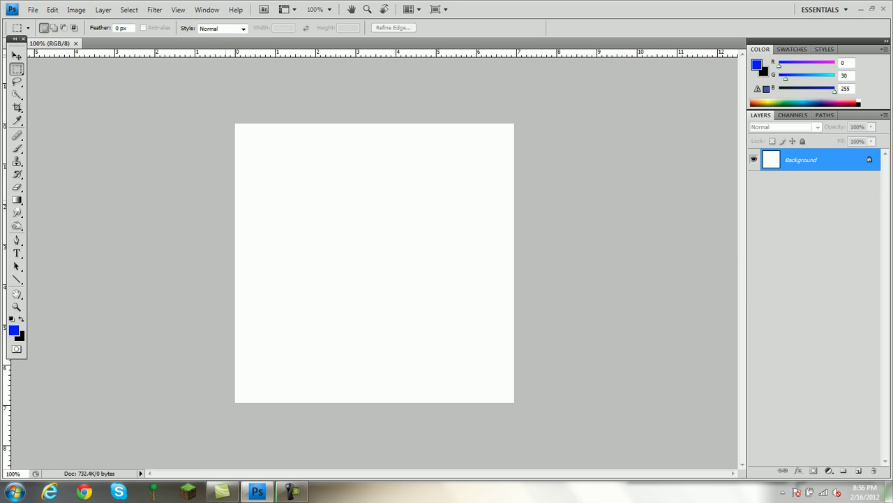
key(x)
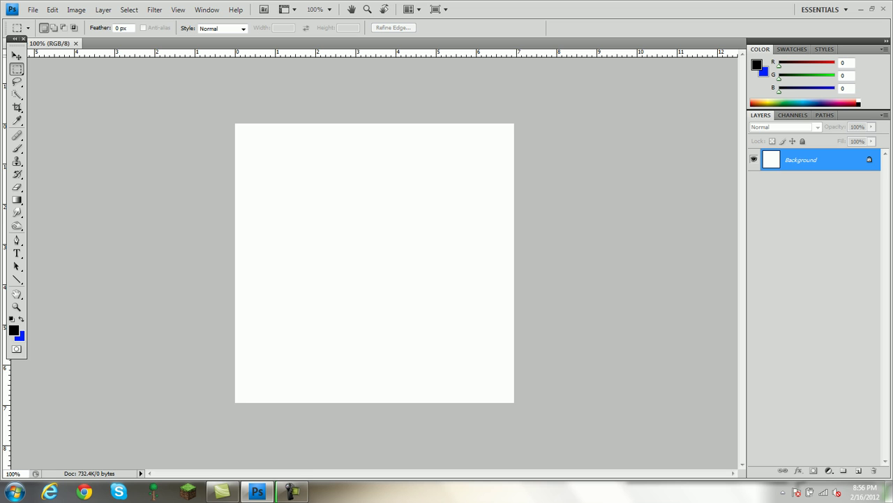
Set the foreground color to pure black (000000), ready for the Rectangular Marquee tool.
key(i)
click(14, 330)
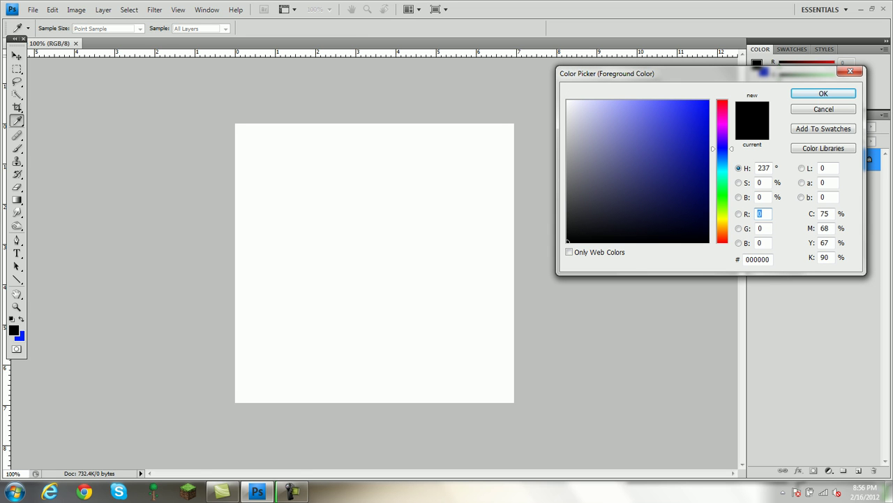
drag(570, 237, 567, 242)
key(Return)
key(m)
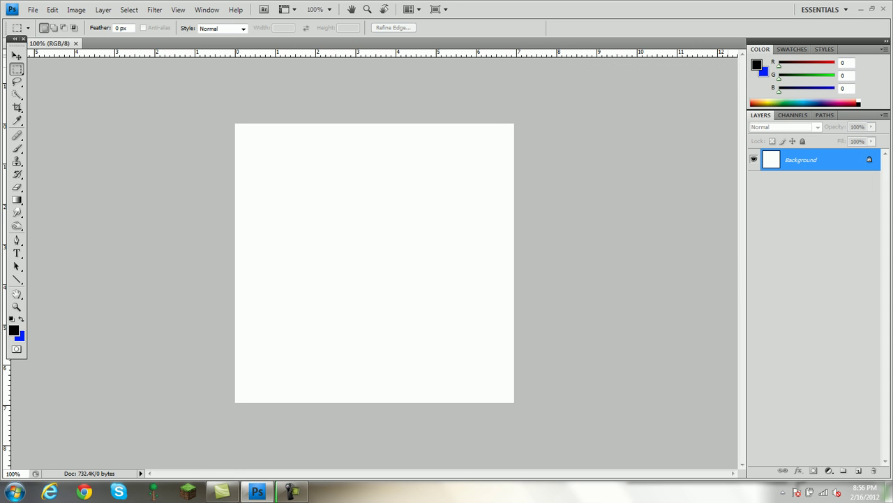
Fill the Background layer with the Clouds render filter using the black and blue colors.
click(154, 10)
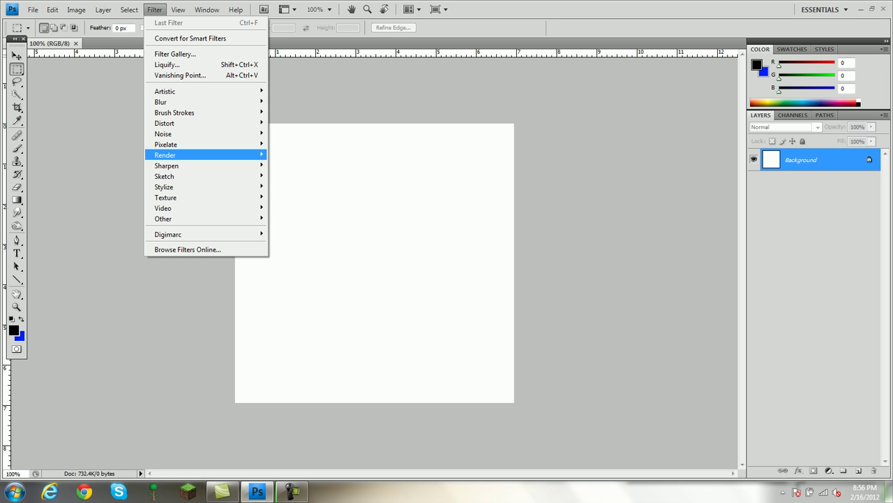
mouse_move(165, 155)
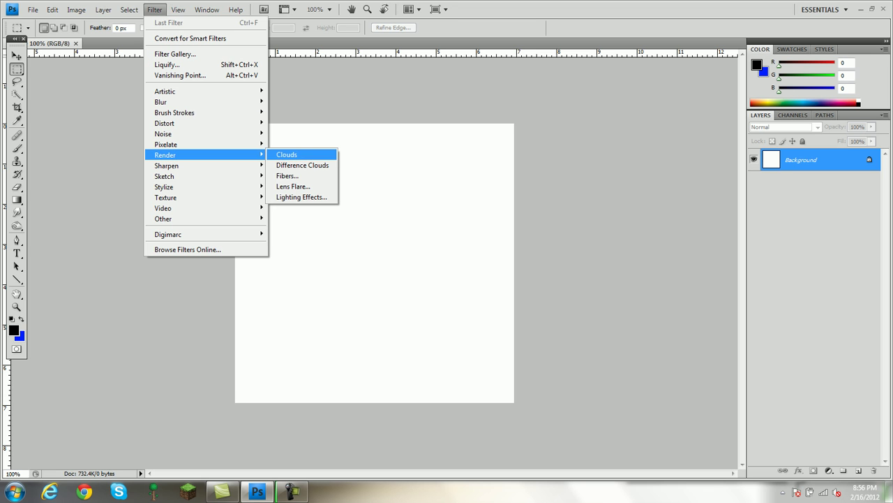
click(286, 154)
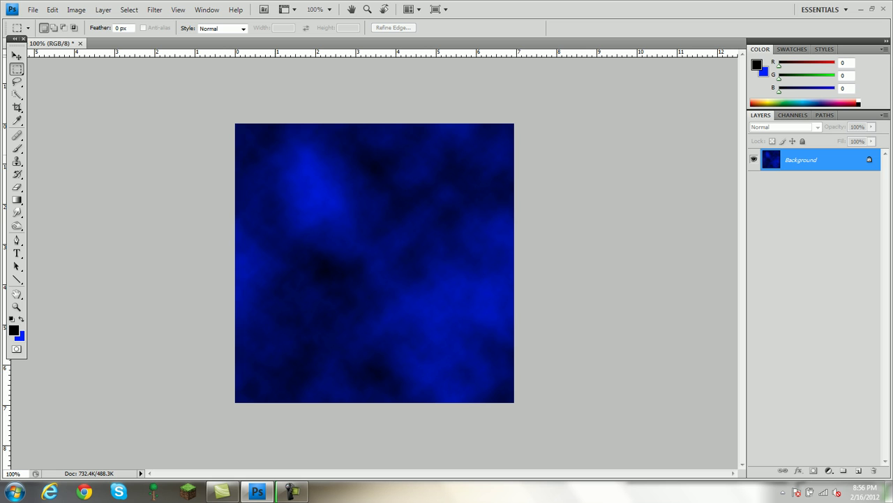
Draw 1 px black lines along all four edges of the canvas with the Line tool.
click(17, 279)
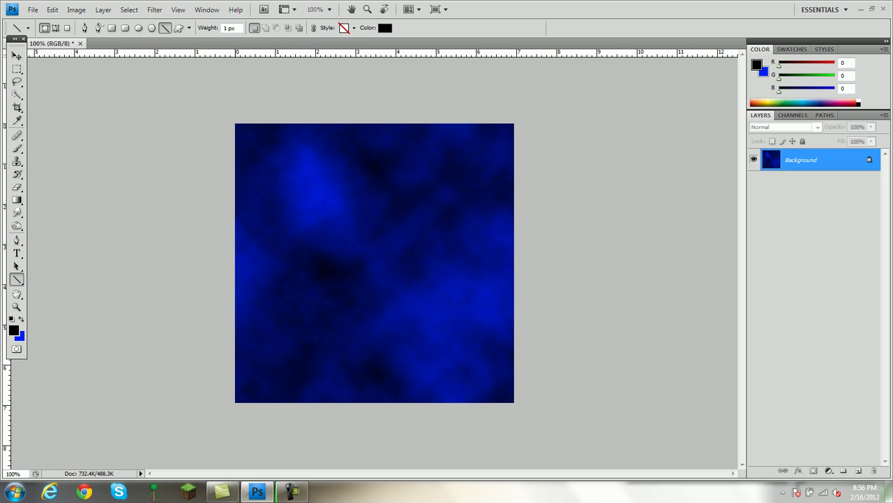
right_click(17, 279)
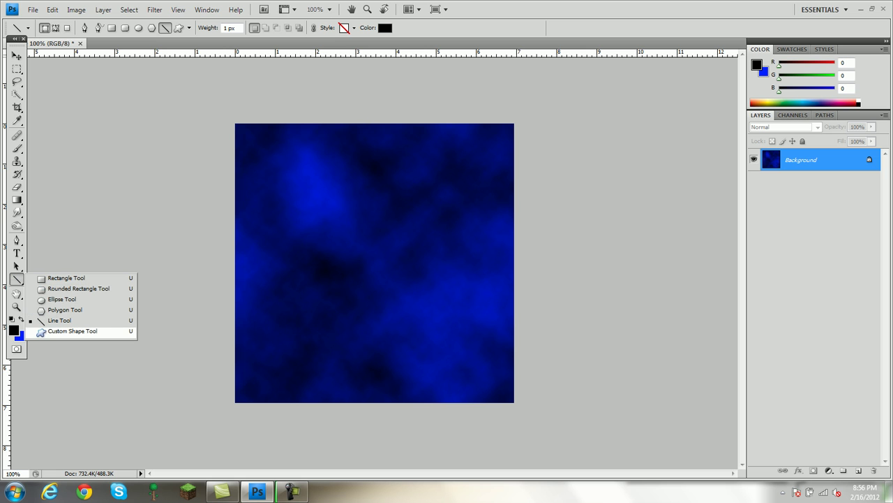
click(60, 320)
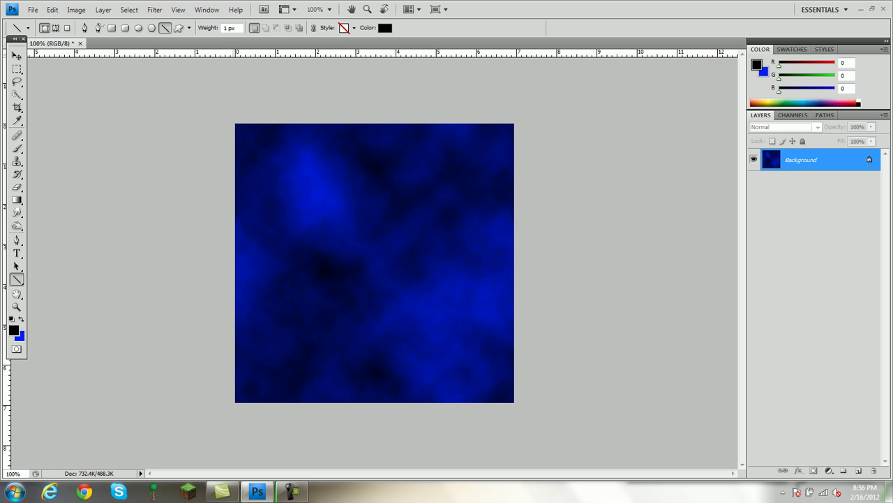
mouse_move(236, 124)
mouse_down()
mouse_move(230, 399)
mouse_move(515, 403)
mouse_move(524, 160)
mouse_move(514, 124)
mouse_move(237, 125)
mouse_up()
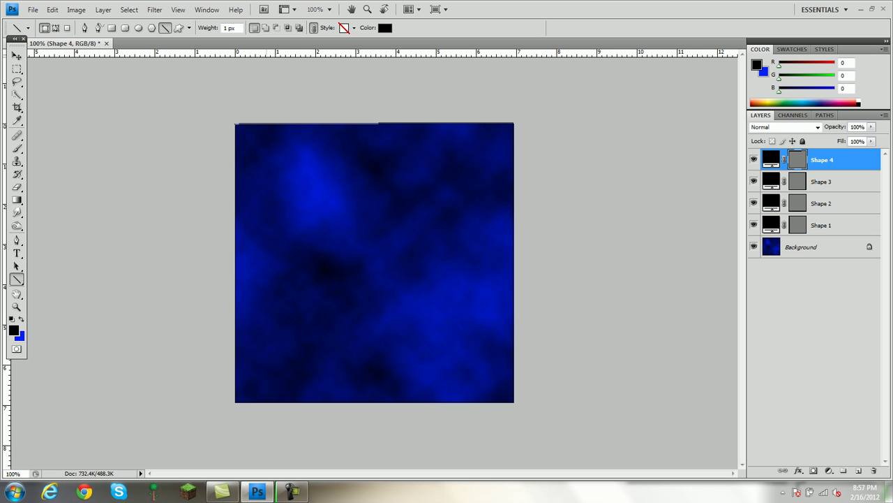
Add a drop shadow to the Shape 1 layer with Normal blend mode and 100% opacity.
click(823, 225)
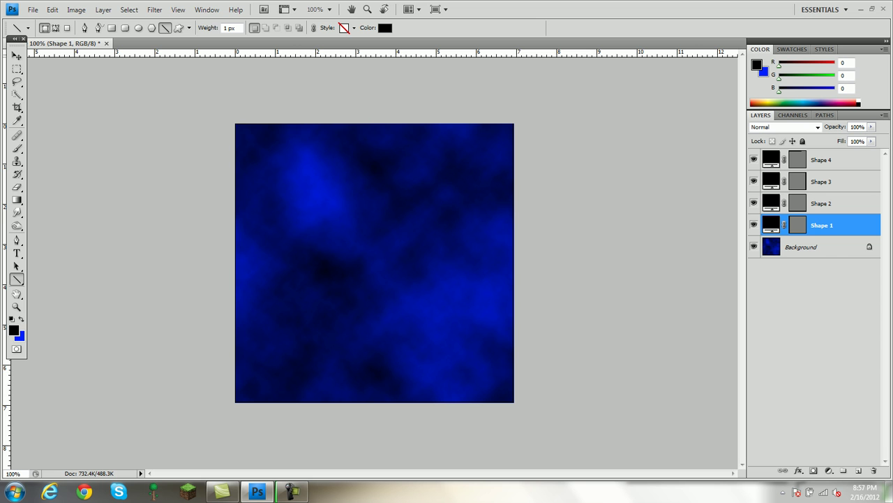
double_click(849, 225)
click(570, 135)
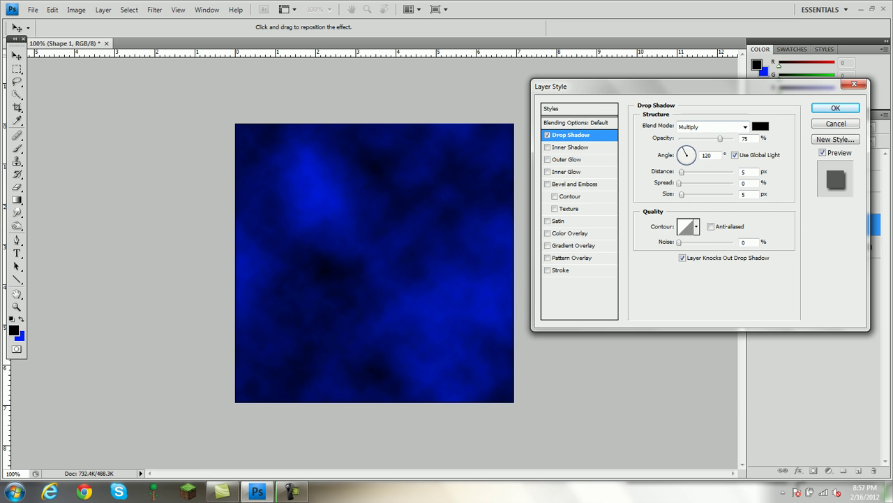
click(745, 126)
click(712, 138)
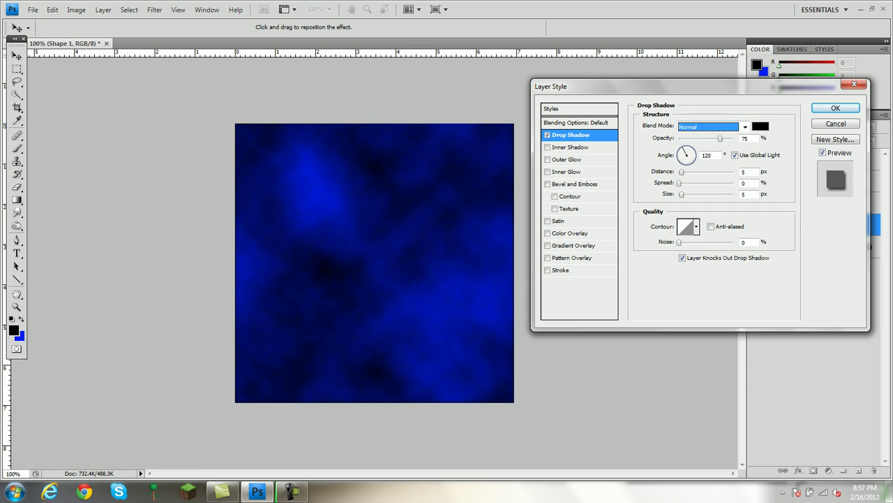
key(Tab)
text(100)
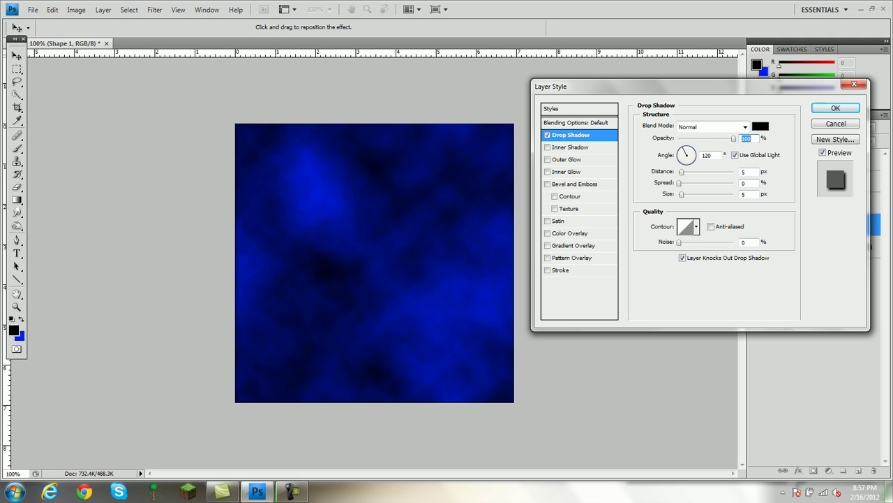
Set Shape 1's drop shadow spread to 35% and its size to 45 px.
click(679, 183)
text(35)
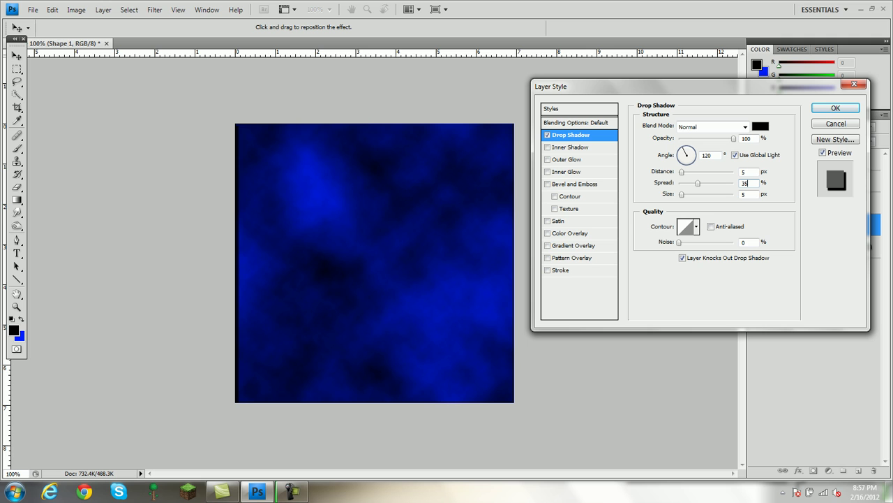
key(Tab)
text(45)
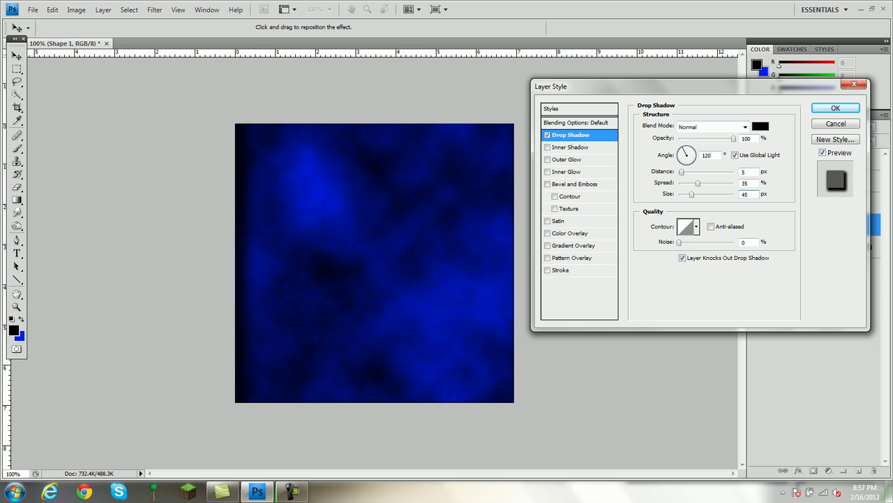
click(761, 127)
drag(705, 73, 602, 146)
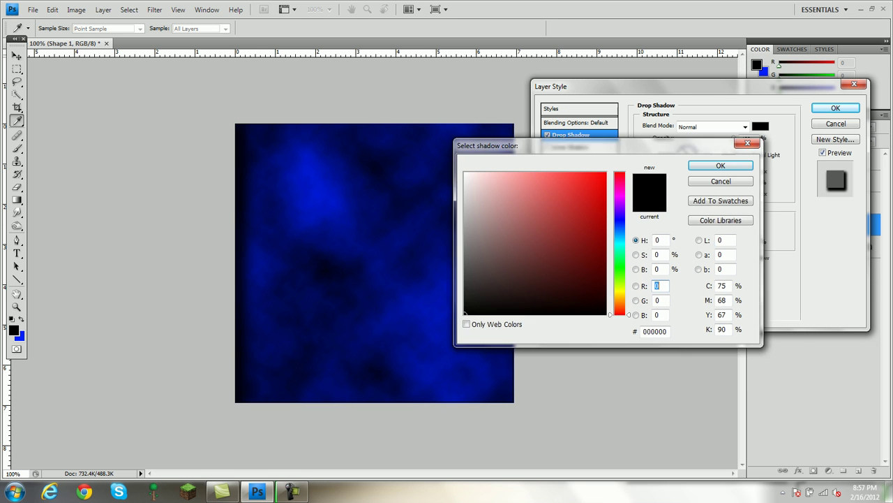
text(255)
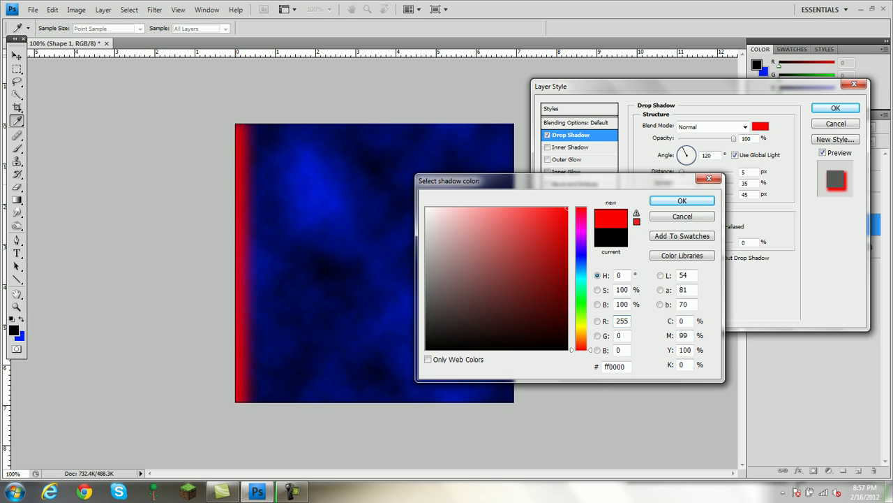
key(Escape)
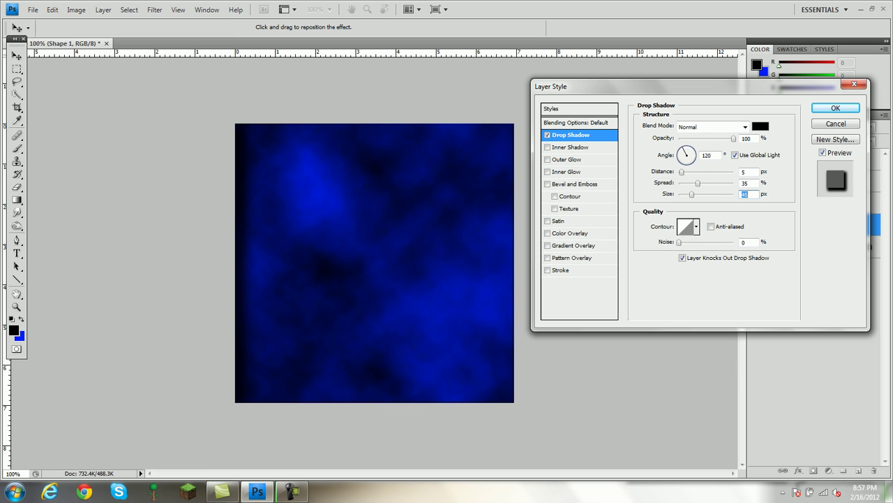
Apply Shape 1's layer style and add a drop shadow to Shape 2 with Normal blend mode and 100% opacity.
click(835, 108)
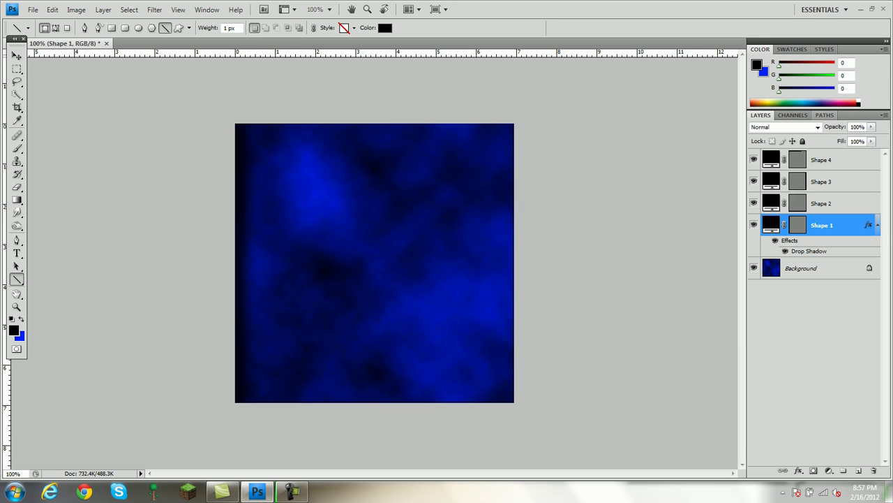
click(823, 204)
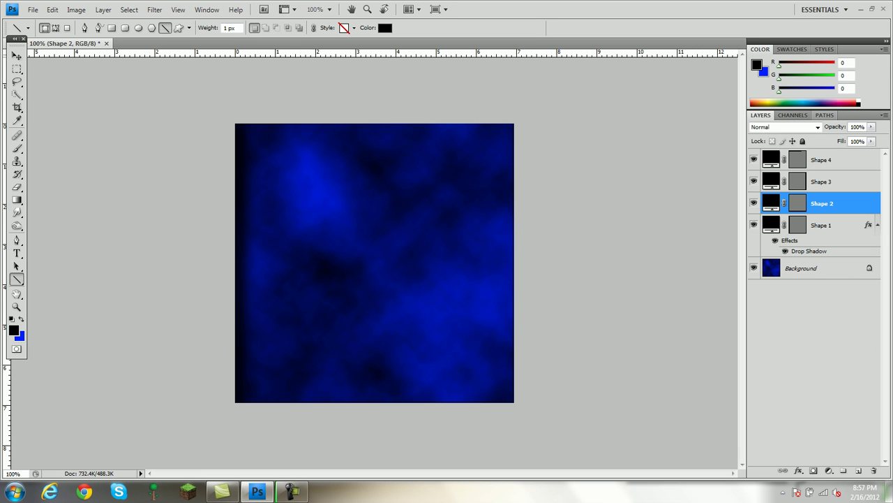
double_click(841, 204)
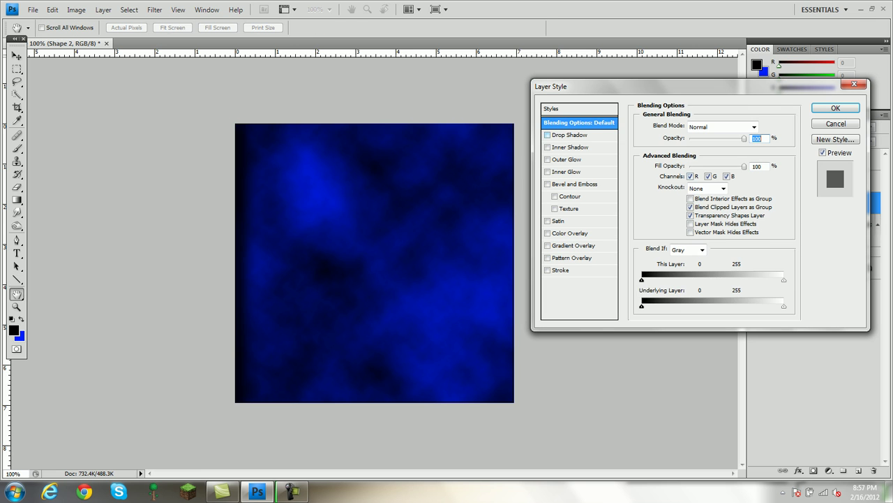
click(568, 134)
click(709, 127)
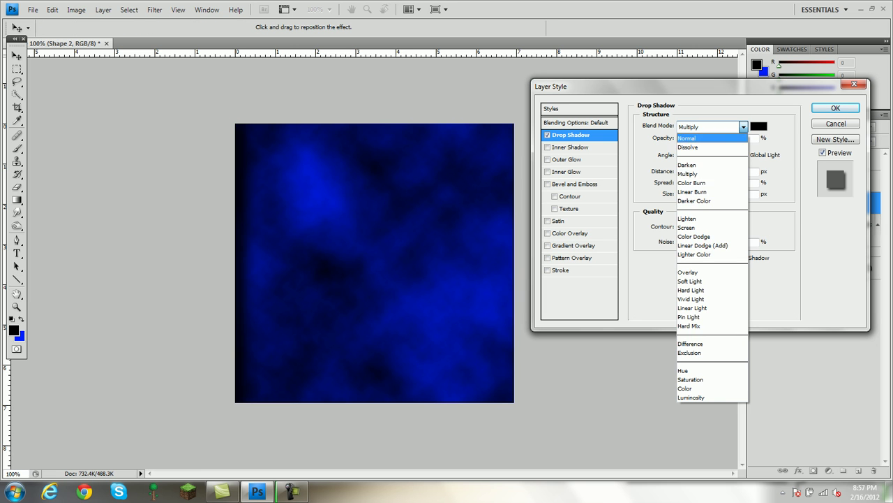
click(701, 137)
drag(720, 138, 736, 139)
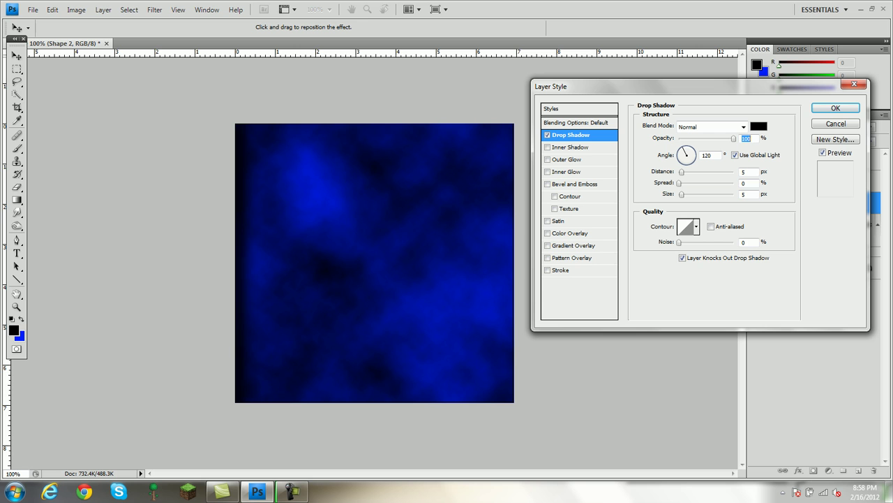
Set Shape 2's drop shadow spread to 35% and its size to 45 px.
click(747, 183)
double_click(745, 183)
text(35)
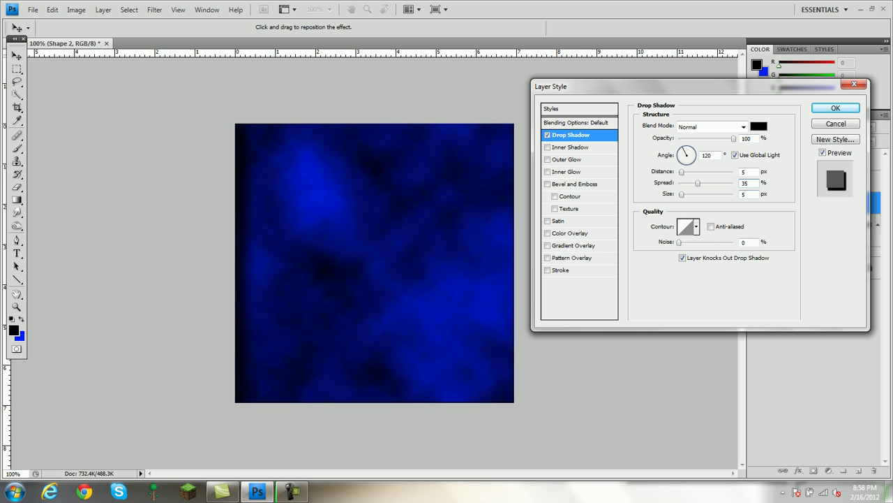
key(Tab)
text(45)
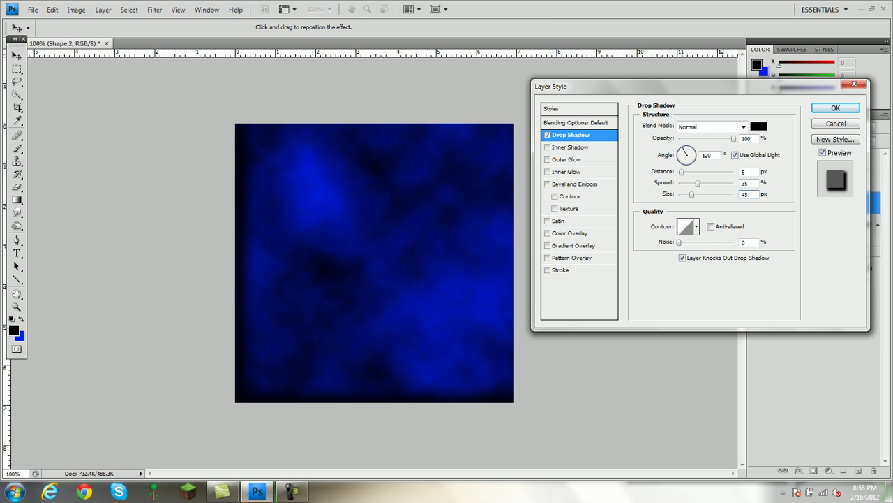
Apply Shape 2's layer style and add a drop shadow to Shape 3 with Normal blend mode and 100% opacity.
key(Return)
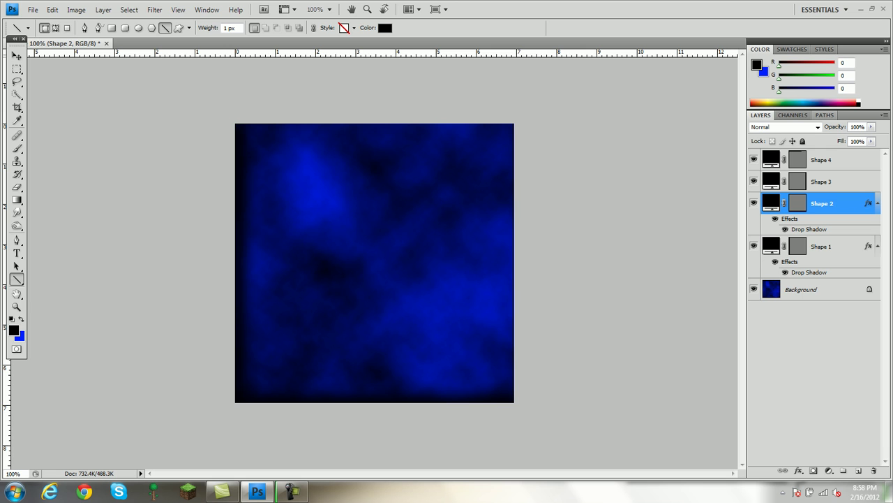
click(838, 182)
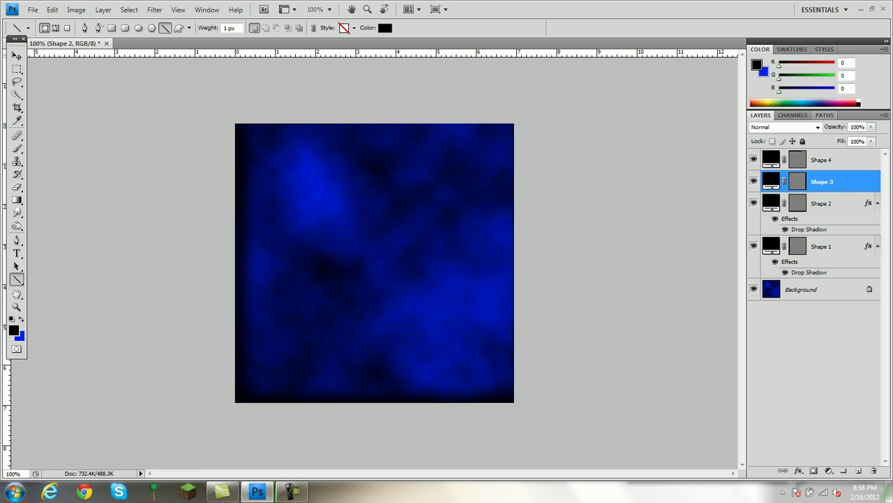
double_click(839, 182)
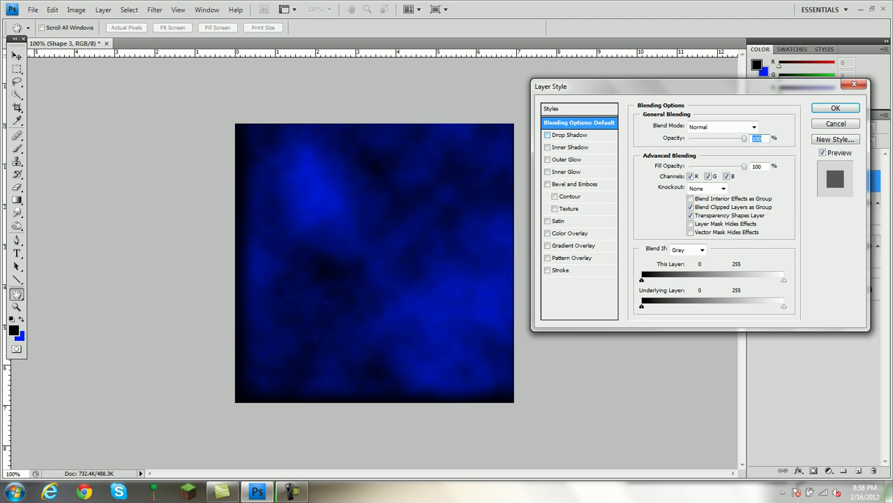
click(570, 135)
click(712, 126)
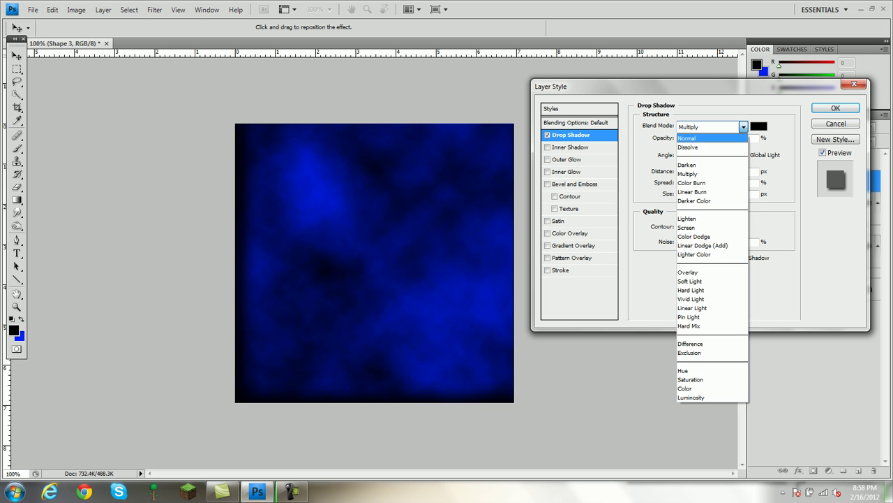
click(712, 139)
drag(720, 139, 735, 139)
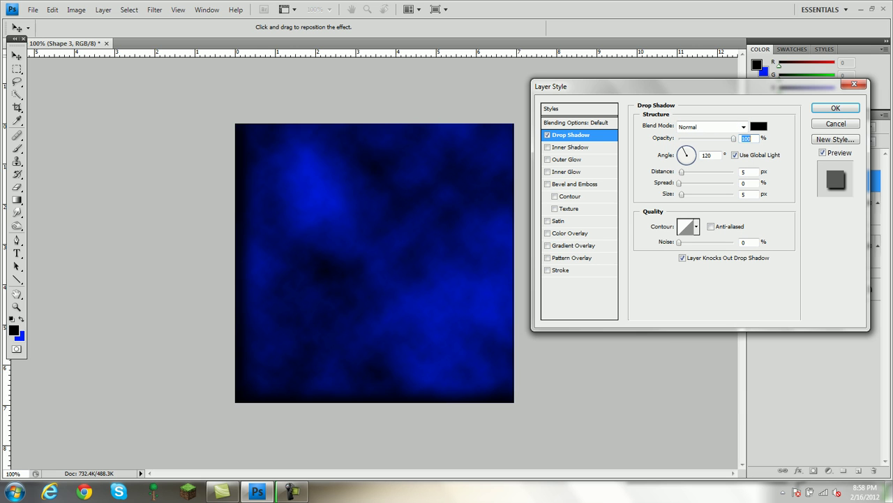
Set Shape 3's drop shadow spread to 35% and its size to 45 px, and apply the layer style.
click(679, 183)
text(35)
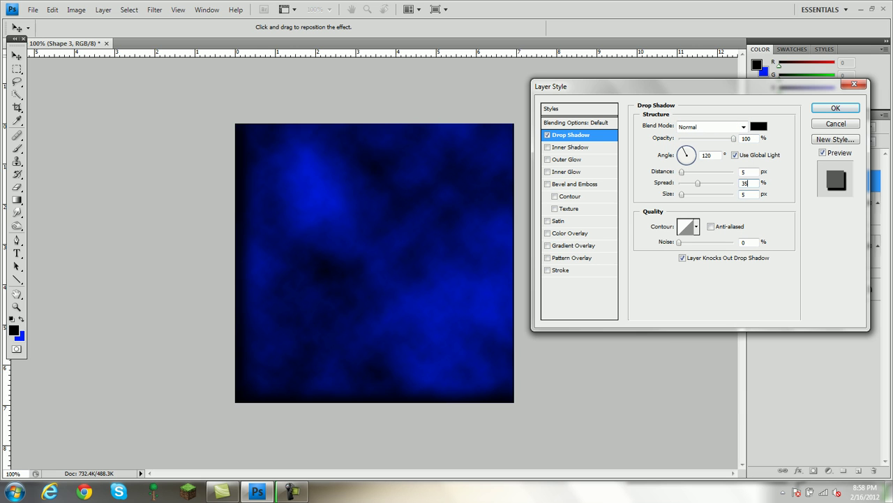
key(Tab)
text(45)
key(Return)
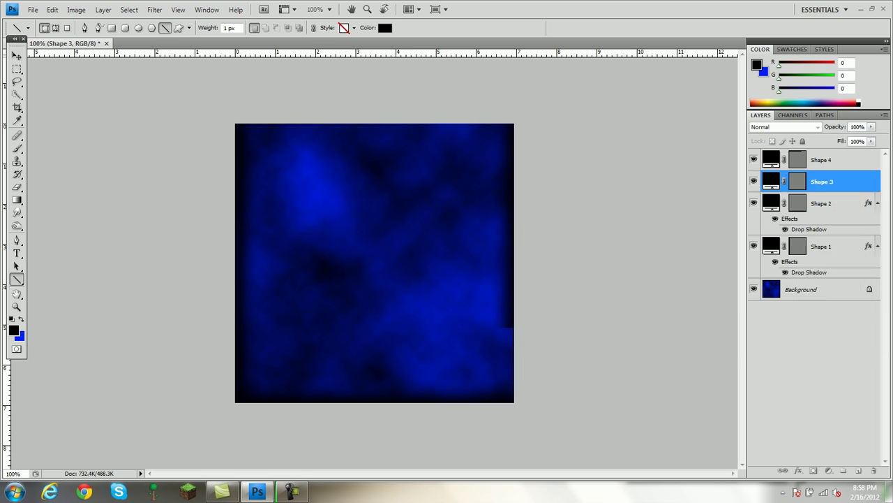
Add a drop shadow to the Shape 4 layer with Normal blend mode.
click(831, 161)
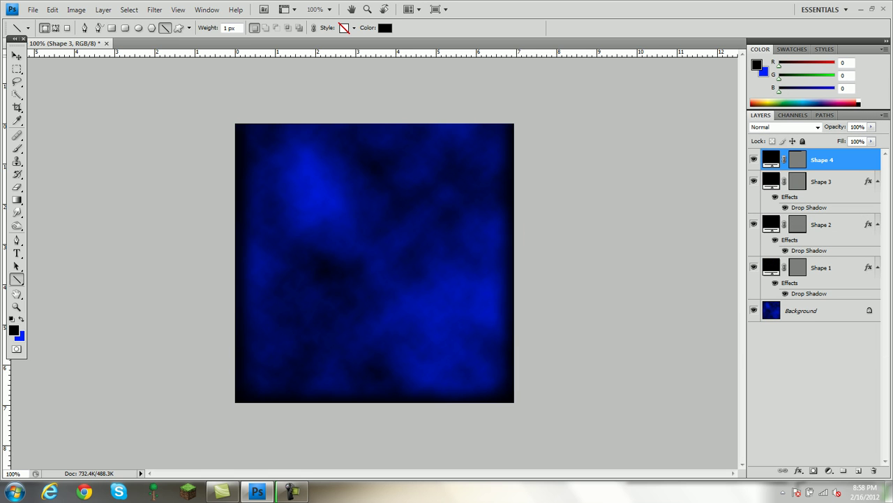
double_click(847, 160)
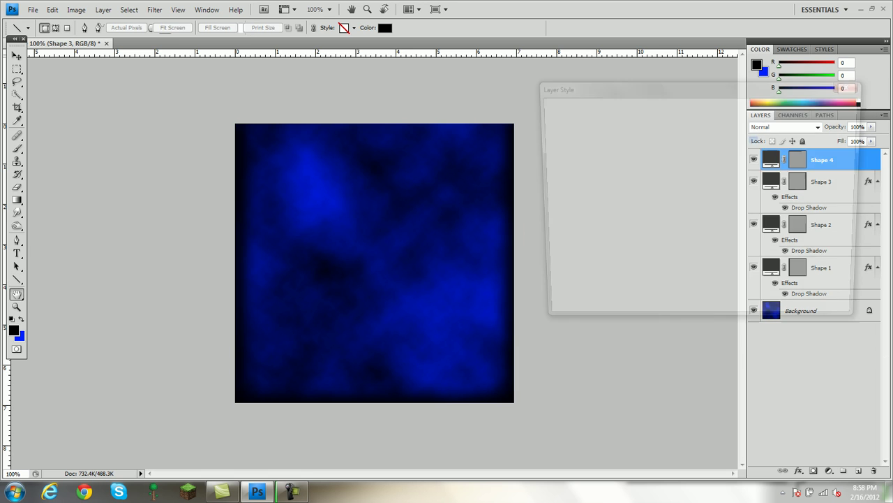
click(570, 134)
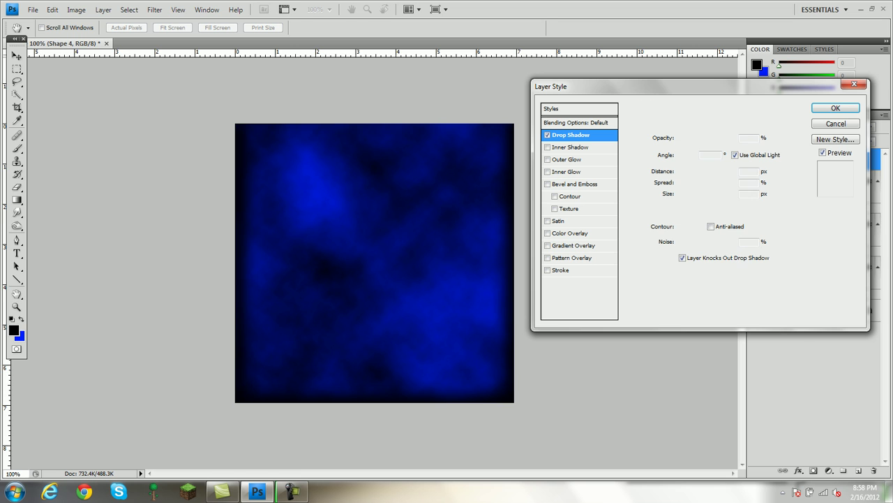
click(744, 127)
click(687, 138)
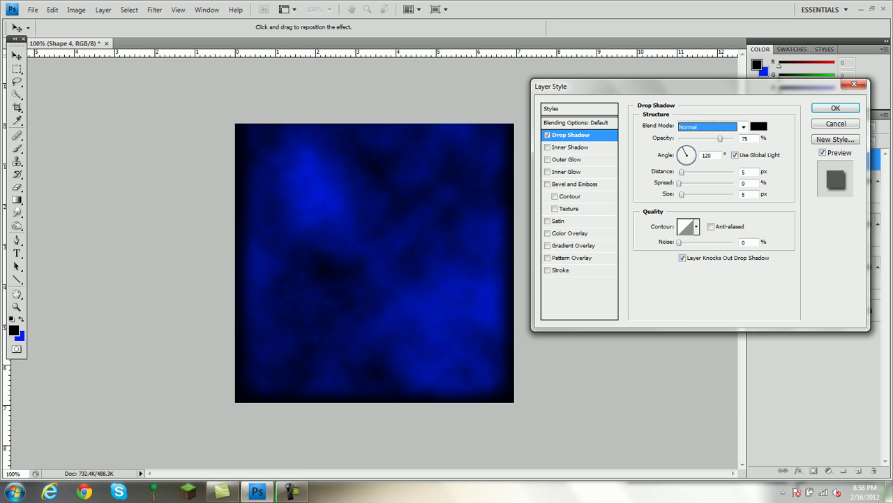
Set Shape 4's drop shadow to 100% opacity, 35% spread and 45 px size, and apply the layer style.
double_click(744, 183)
text(3)
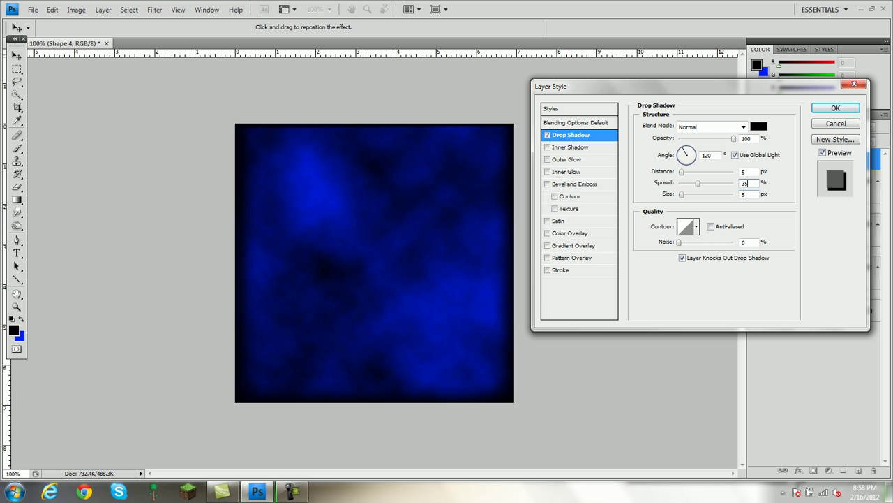
text(5)
key(Tab)
text(45)
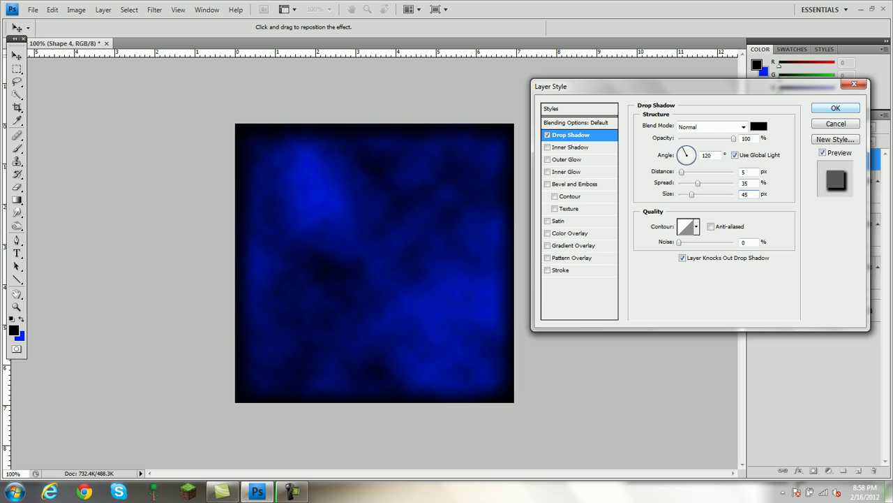
key(Return)
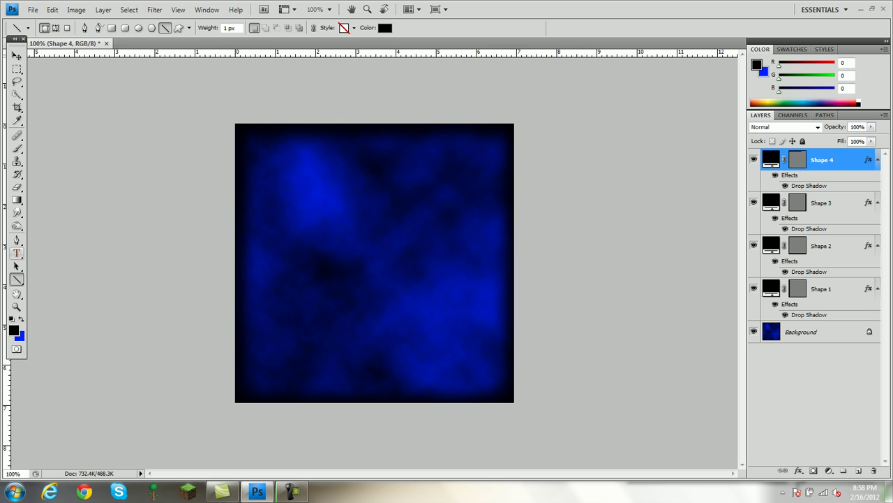
Draw a horizontal text box across the middle of the icon, spanning nearly its full width.
key(t)
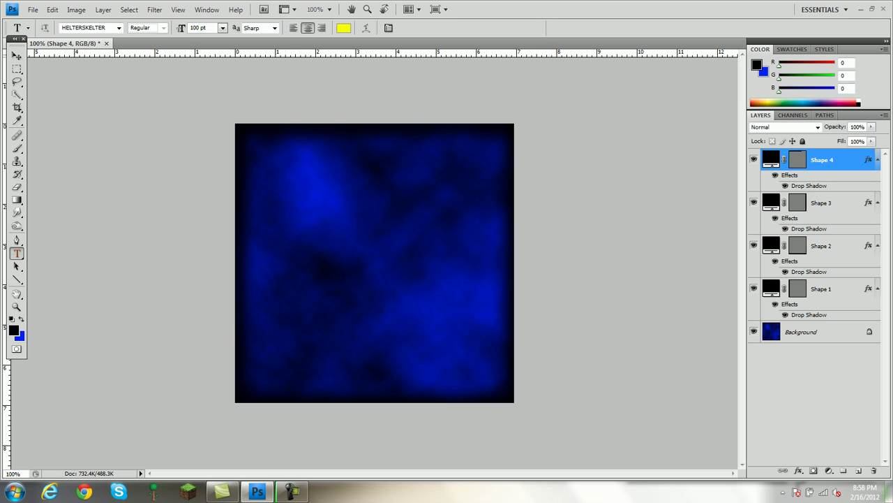
drag(243, 201, 468, 242)
drag(514, 280, 507, 323)
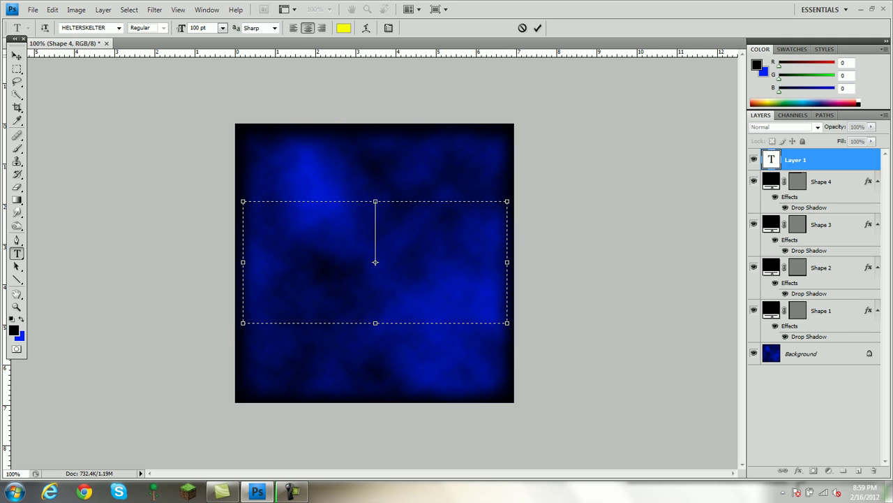
Set the font size to 90 pt and enter the text "Storm" in the text box.
click(222, 28)
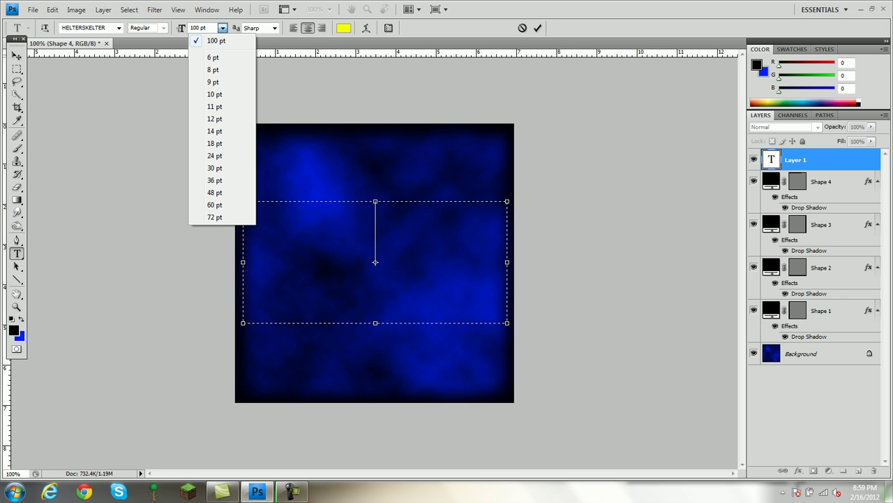
click(222, 28)
drag(200, 28, 190, 28)
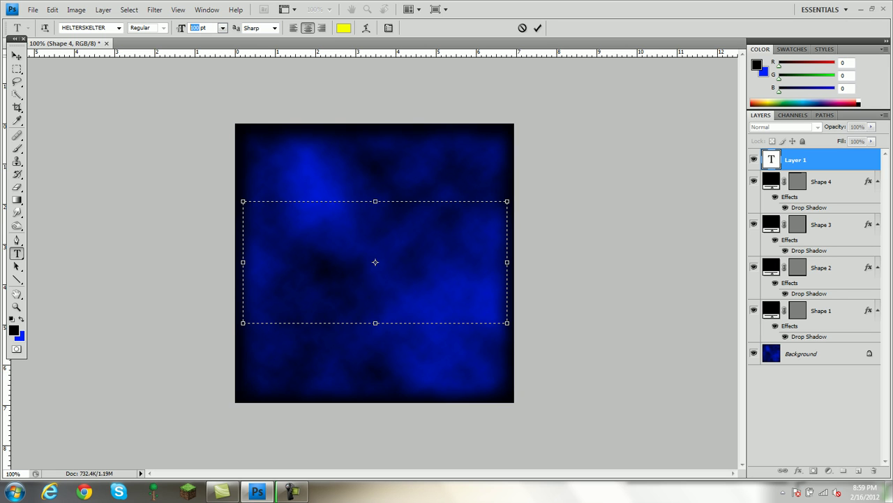
text(90)
text(Sto)
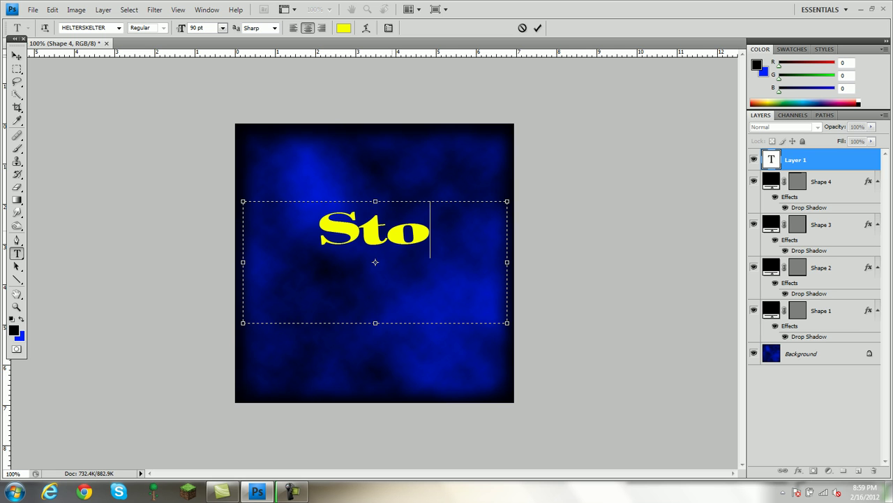
text(rm)
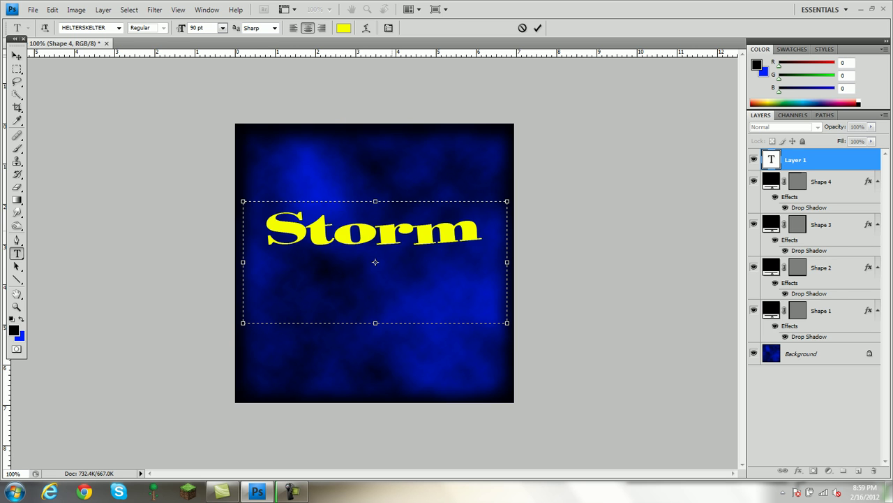
Change the colour of the whole word "Storm" to red (ff0000).
key(ctrl+a)
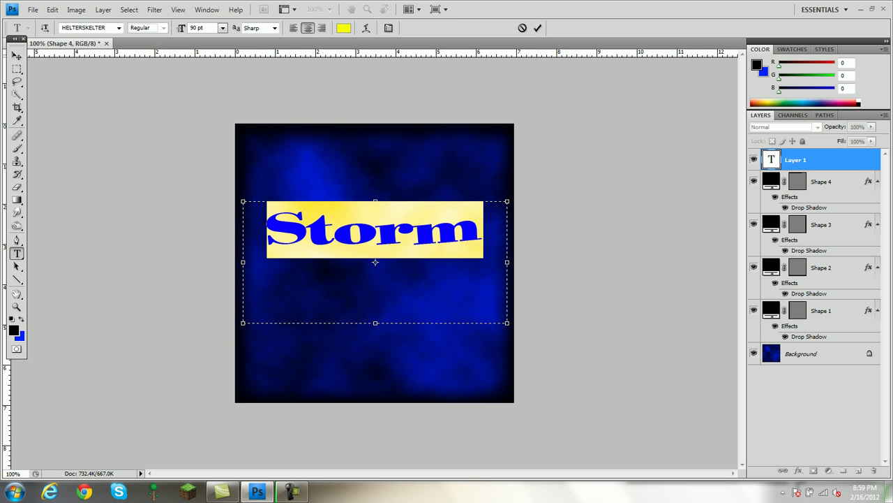
click(344, 28)
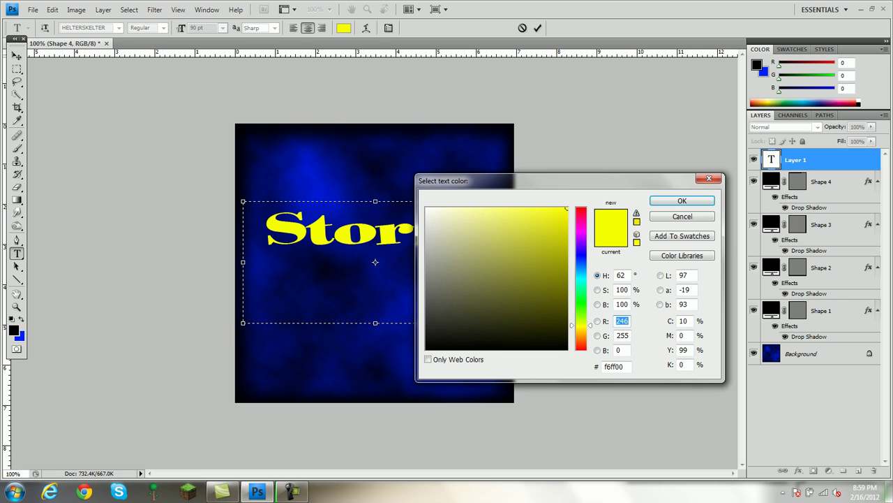
click(582, 208)
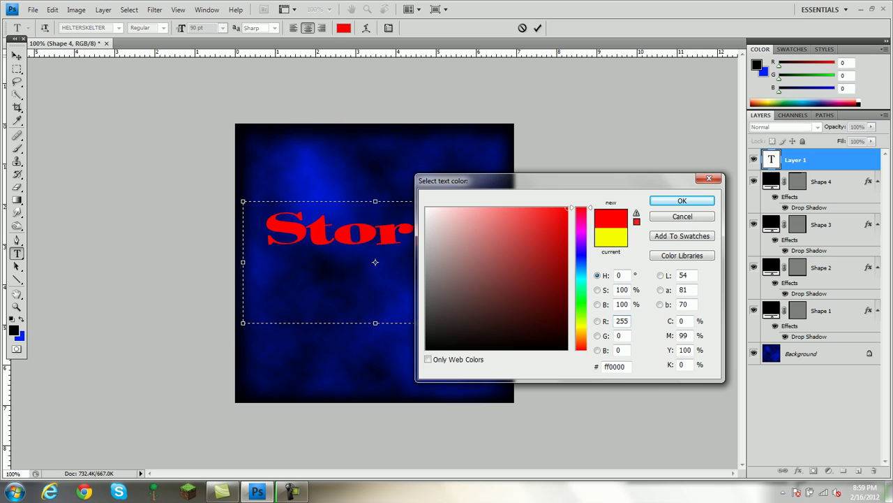
key(Return)
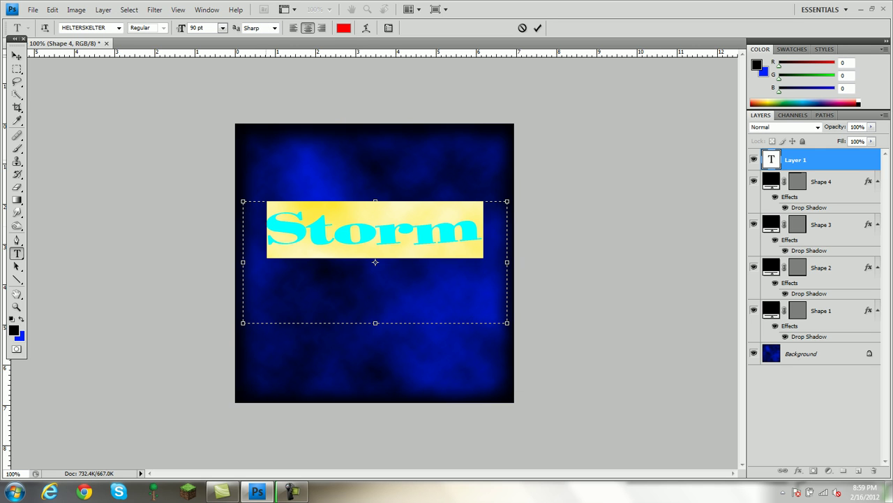
Change the font of "Storm" to Incised901 NdIt BT and commit the text.
click(118, 27)
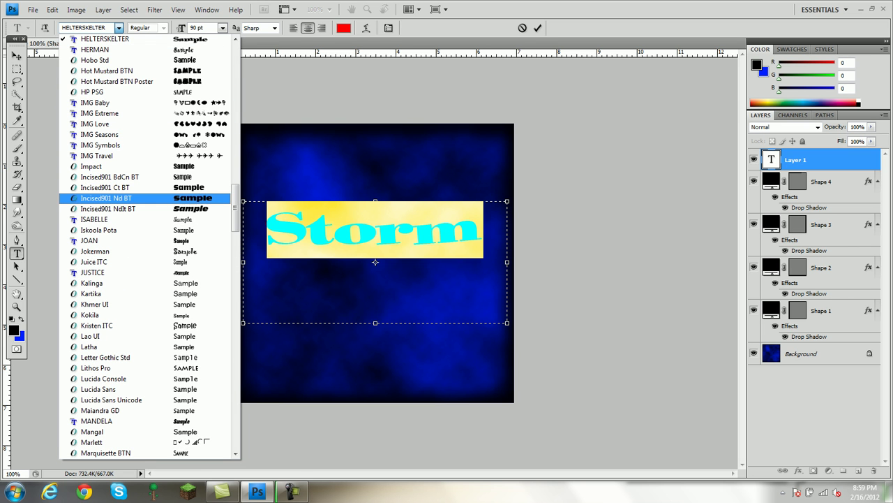
scroll(147, 198, up, 11)
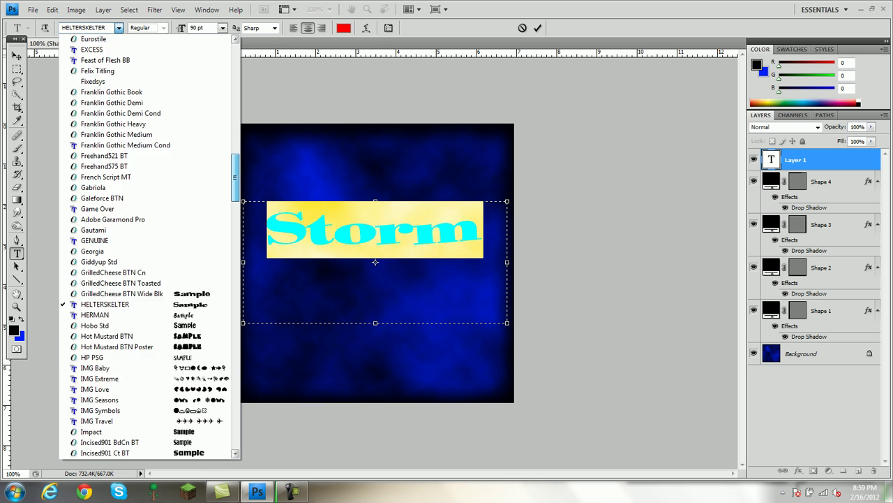
scroll(147, 356, down, 6)
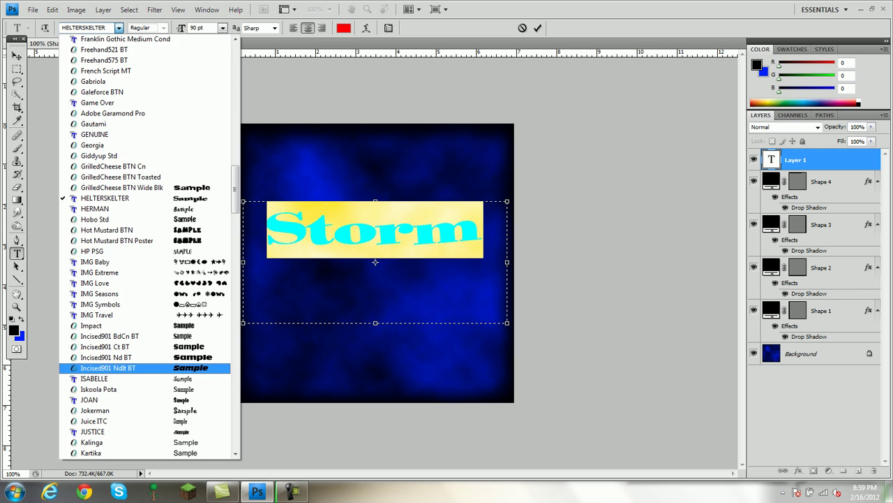
click(108, 367)
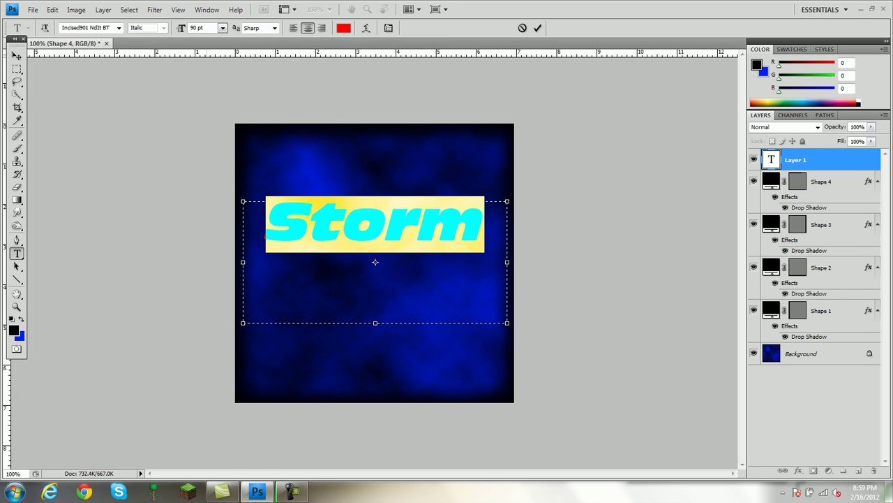
click(380, 225)
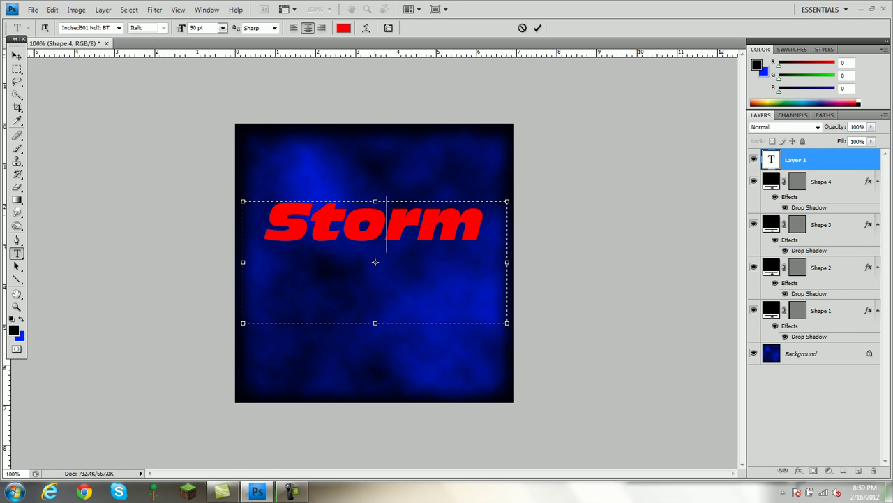
double_click(386, 223)
click(349, 224)
click(537, 28)
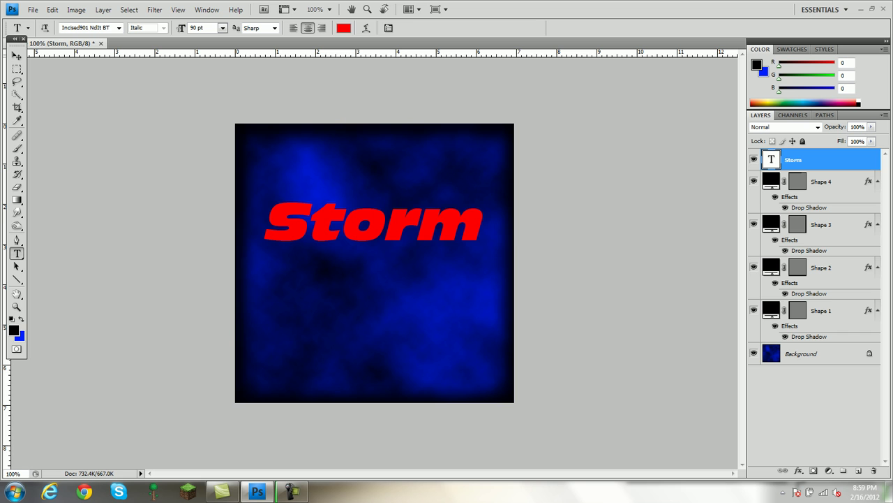
Add a drop shadow to the Storm text layer with Normal blend mode, 100% opacity, 100% spread and 15 px size.
double_click(794, 159)
key(Return)
double_click(832, 160)
click(569, 135)
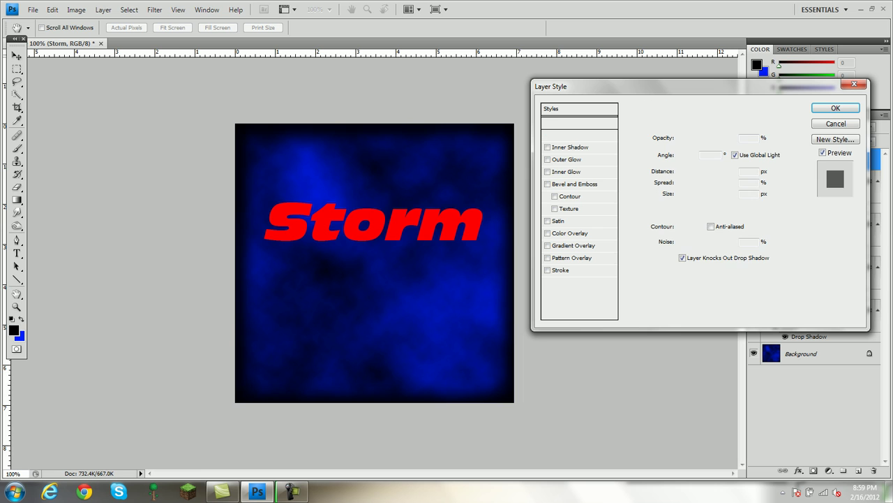
click(742, 126)
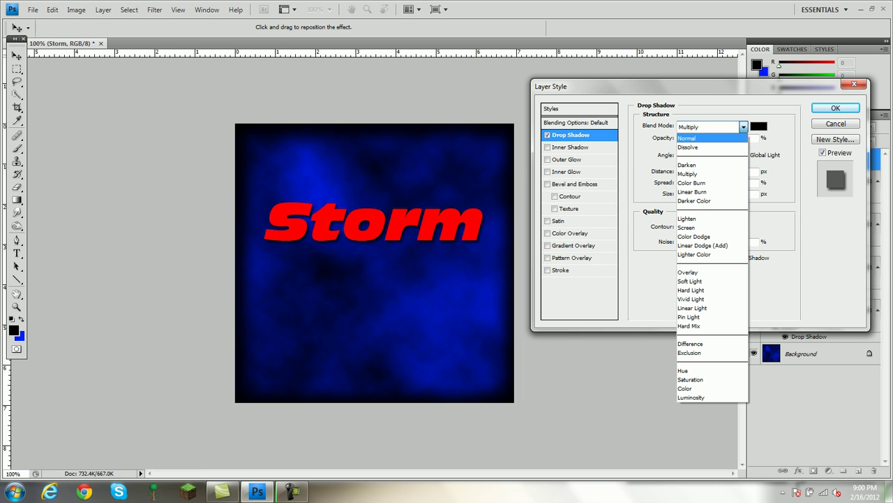
click(688, 138)
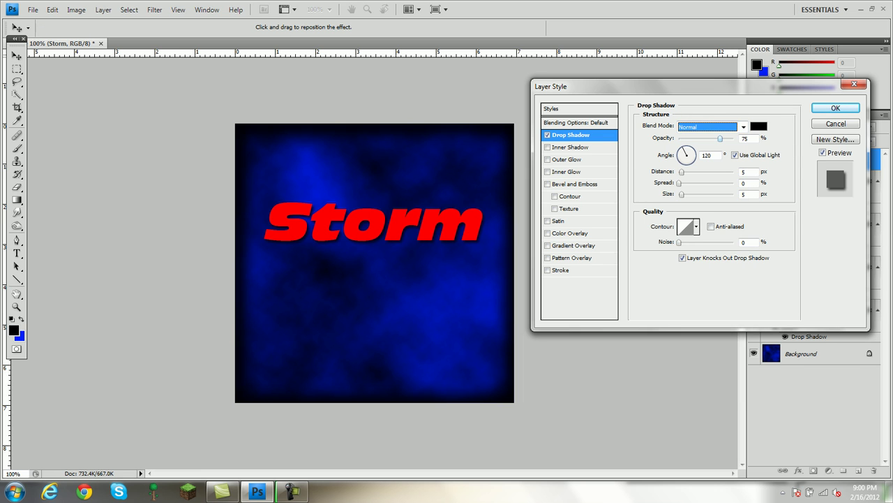
drag(720, 138, 734, 138)
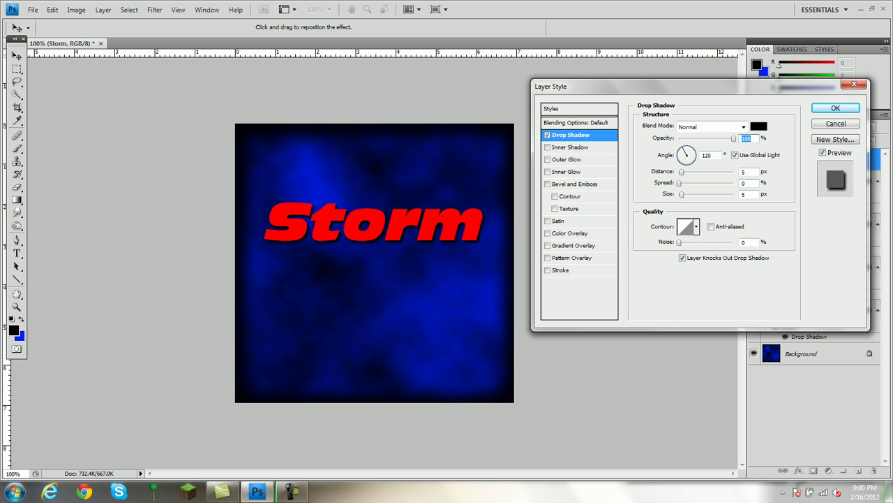
double_click(745, 183)
text(100)
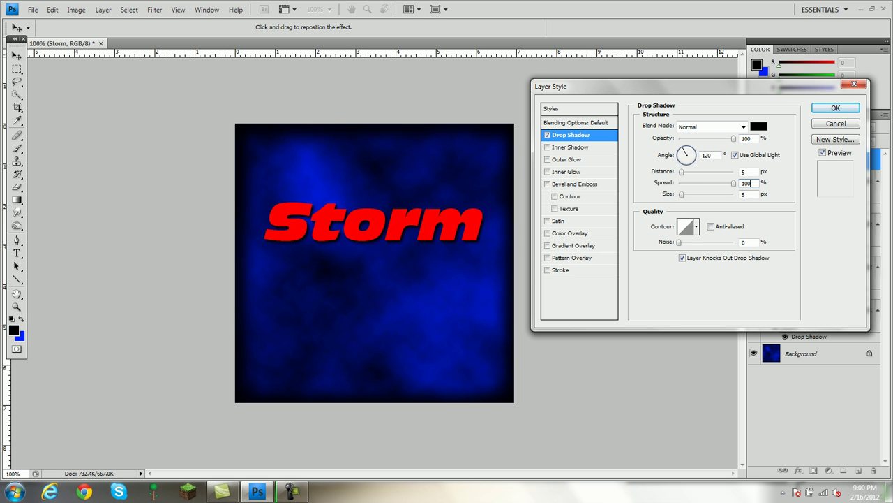
key(Tab)
text(15)
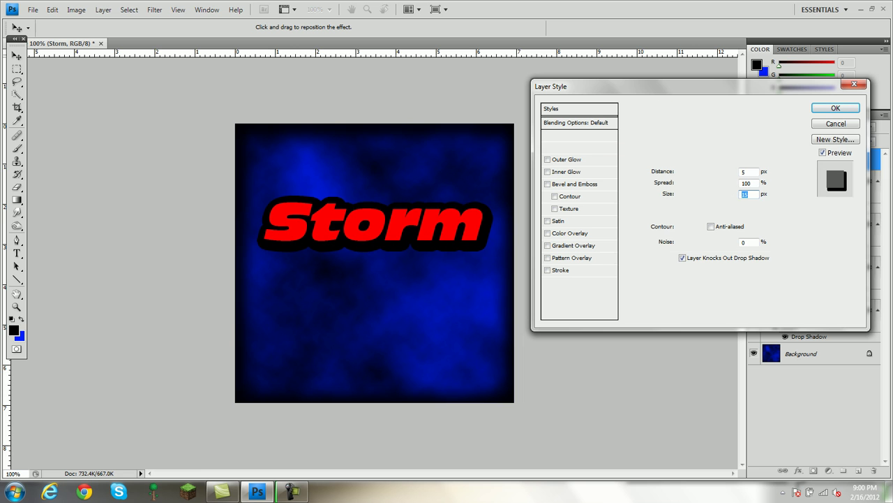
Add an inner shadow to the Storm text with Normal blend mode, 100% opacity and 5% choke, and apply the layer style.
click(571, 147)
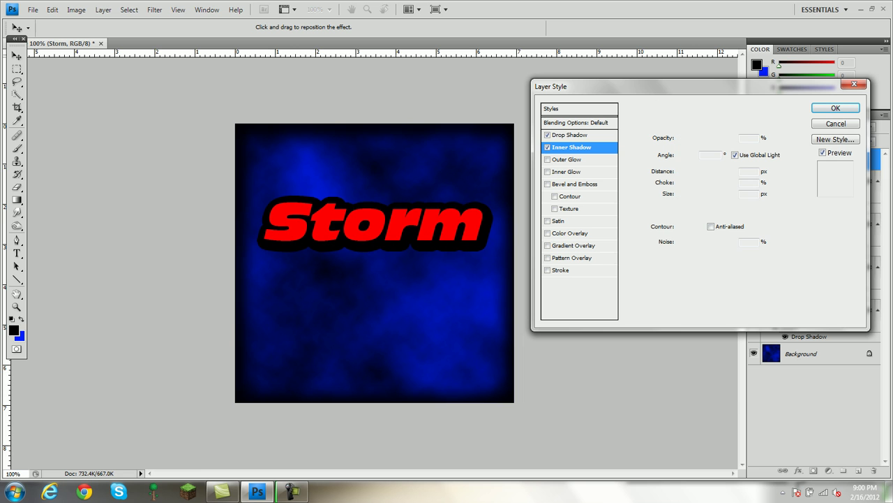
click(708, 126)
click(708, 138)
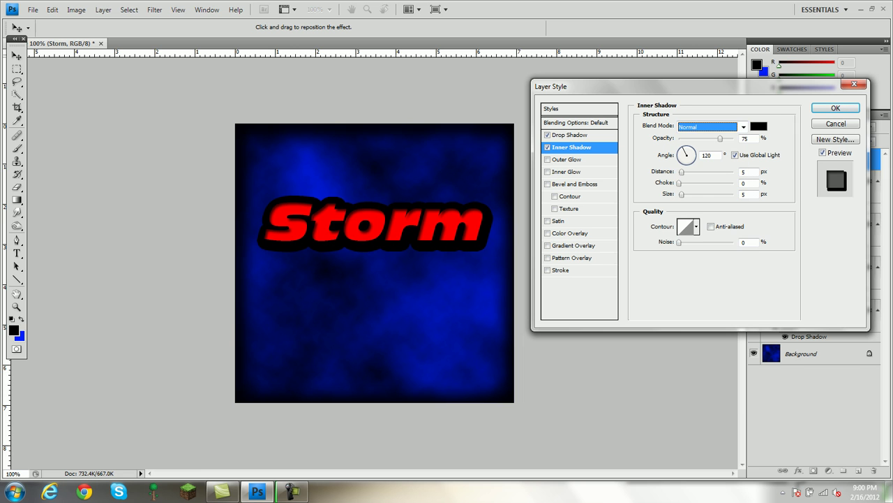
drag(720, 139, 735, 138)
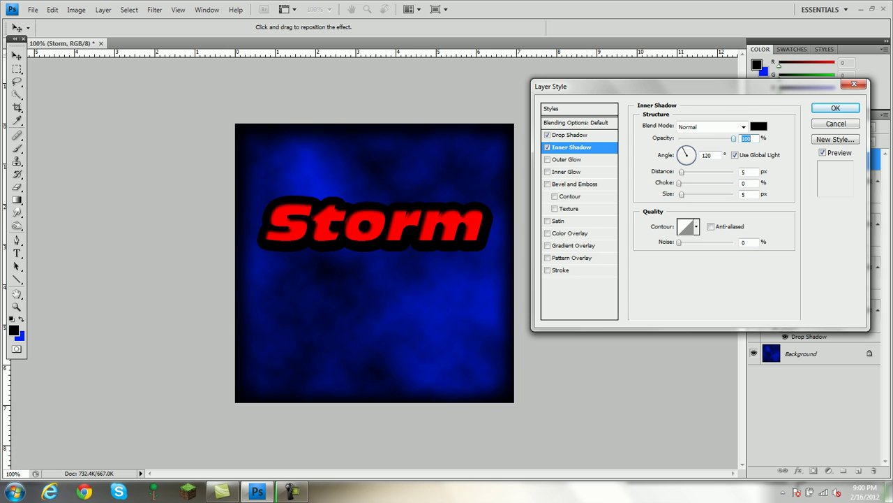
double_click(745, 183)
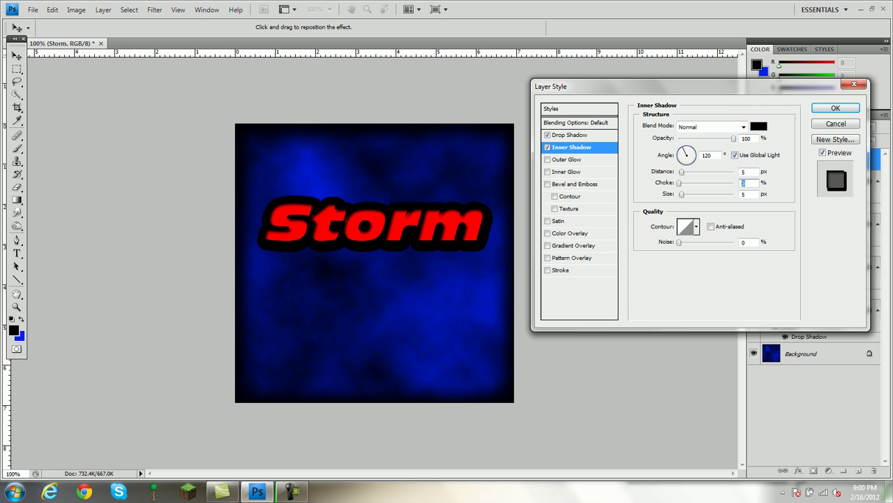
text(5)
key(Escape)
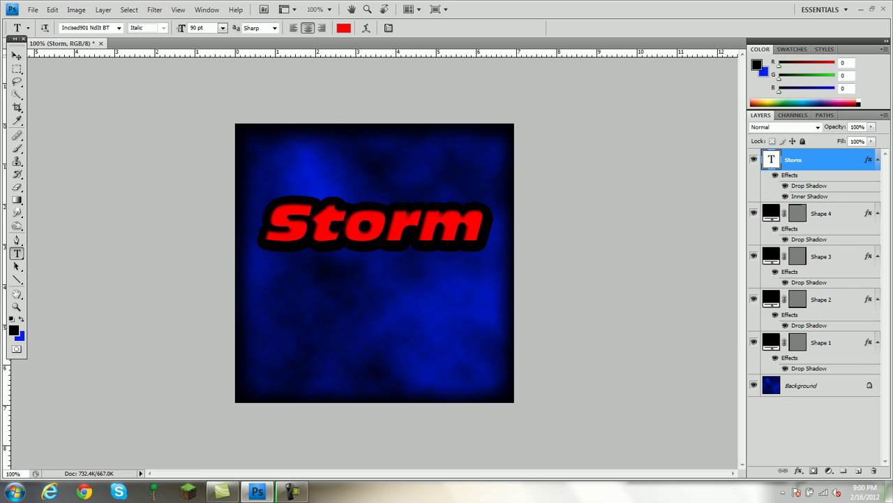
Rotate the Storm text about -17.7° with Free Transform and move it down to the middle of the icon.
click(53, 10)
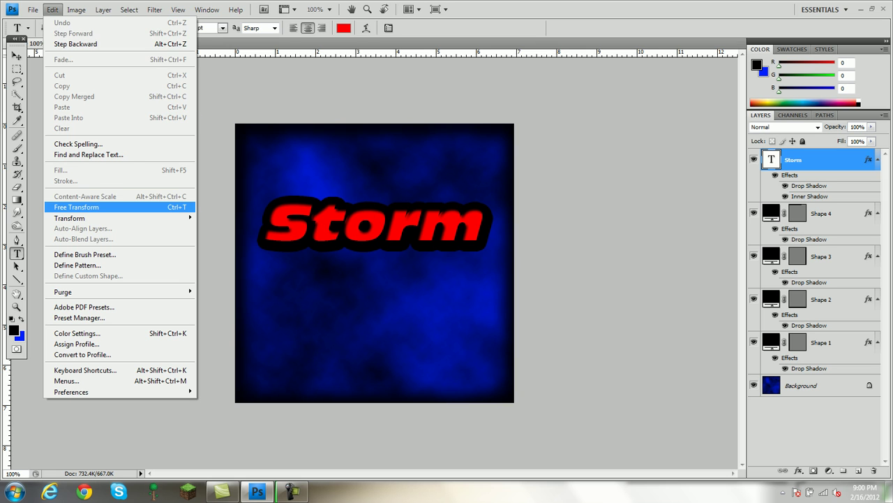
key(Return)
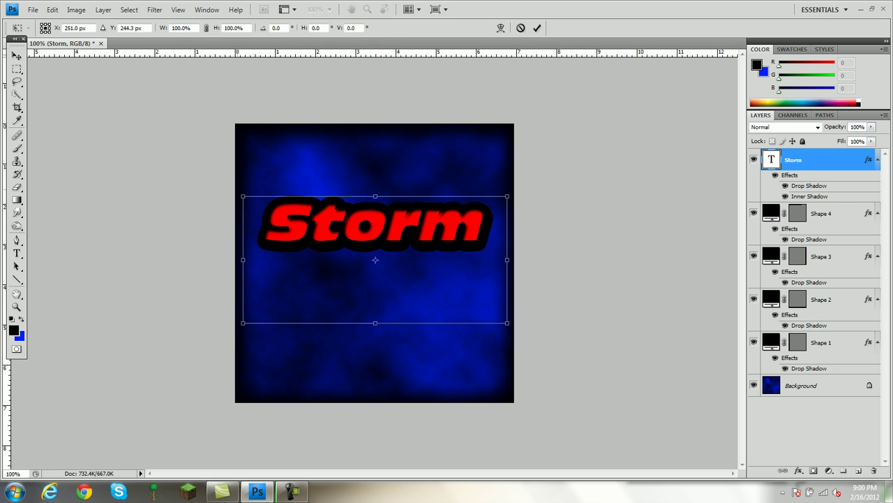
drag(227, 192, 213, 240)
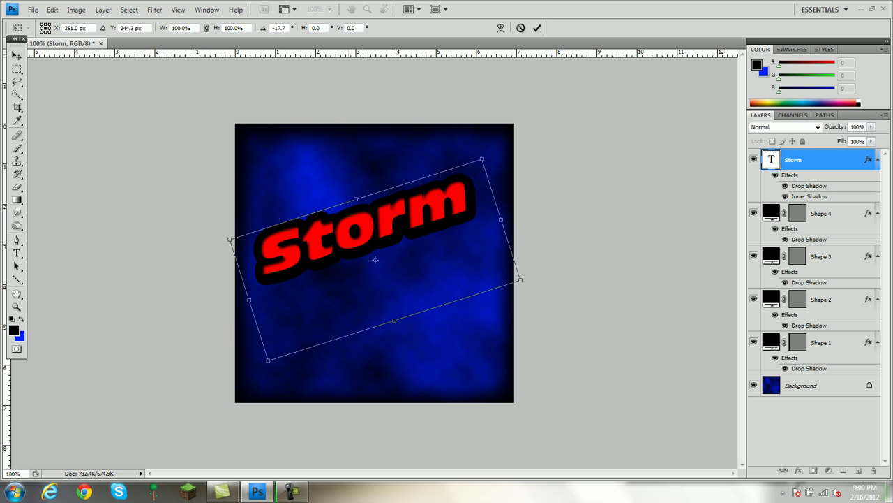
drag(349, 258, 386, 287)
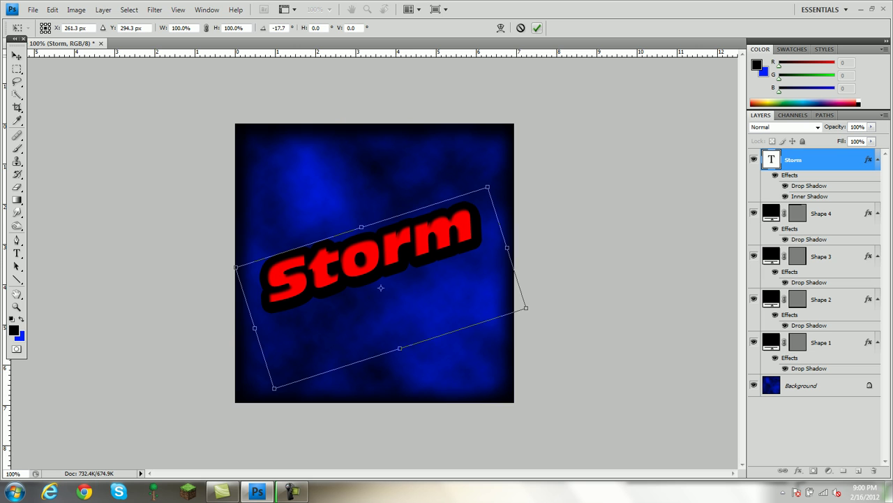
click(537, 28)
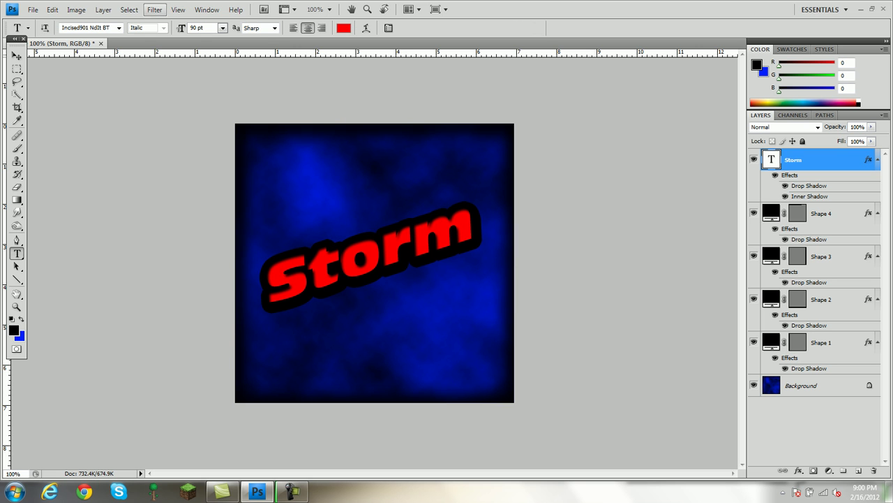
Rasterize the Storm text and apply the Stained Glass filter with cell size 10, border thickness 4 and light intensity 3.
click(154, 9)
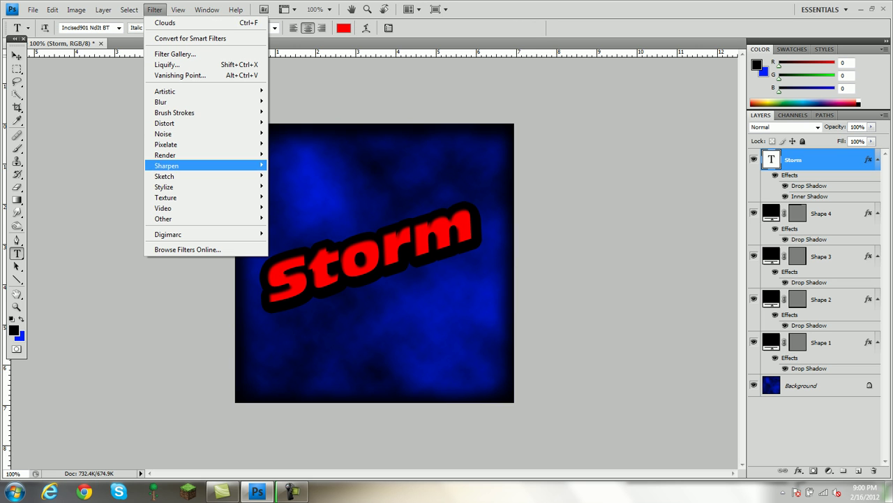
mouse_move(167, 197)
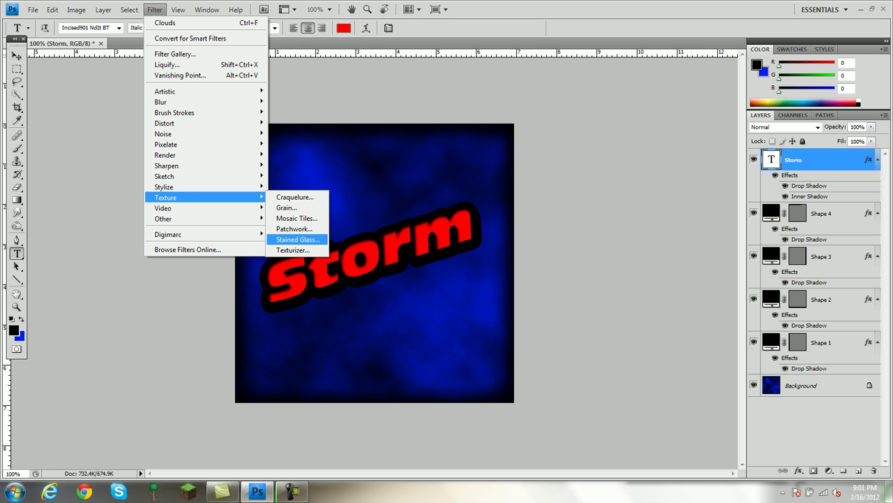
click(297, 239)
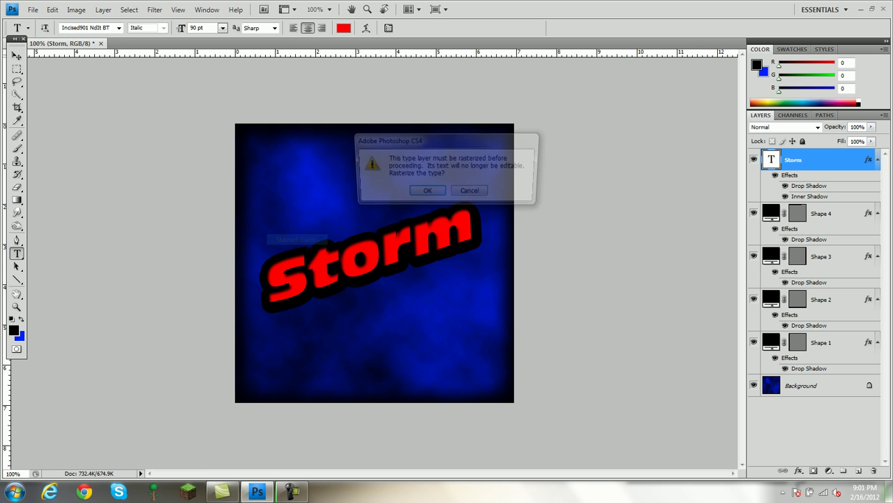
key(Escape)
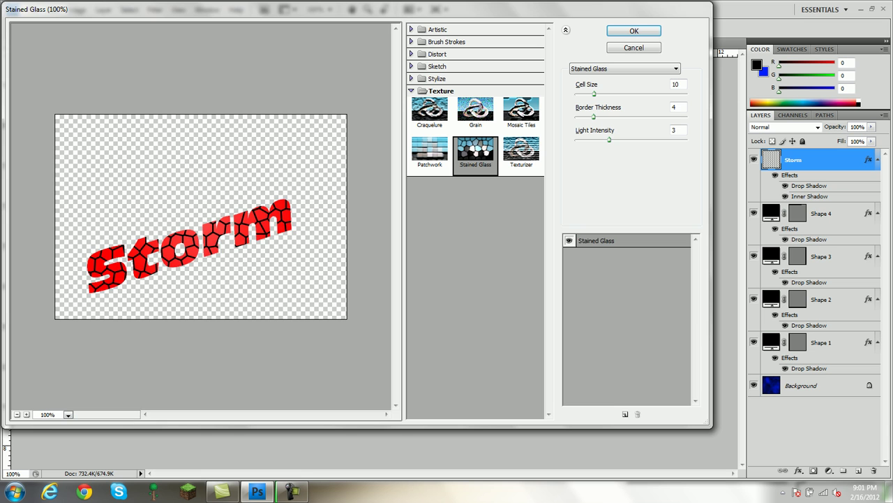
click(634, 31)
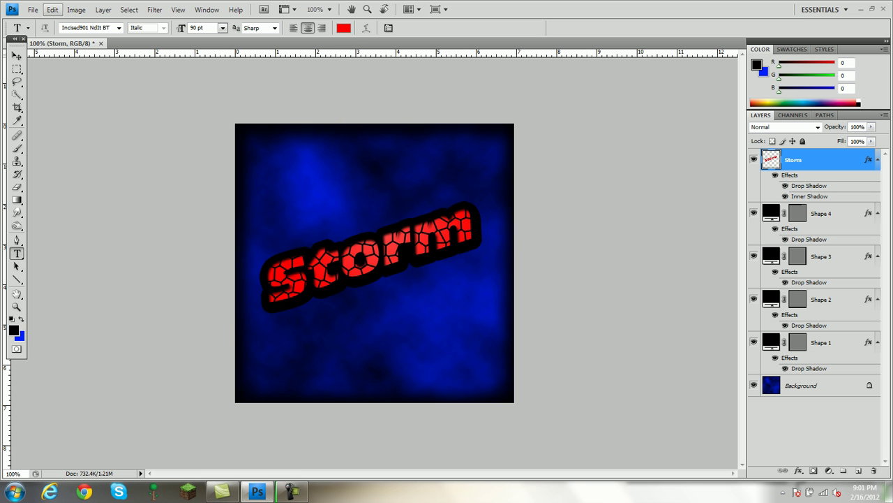
Open LightningFour.png from the Lightning folder inside GFX Packs on the Desktop.
click(52, 10)
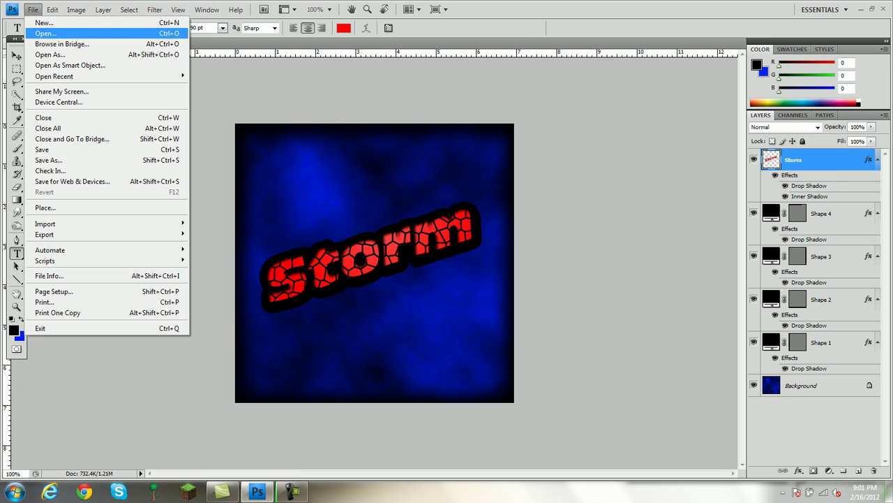
click(45, 33)
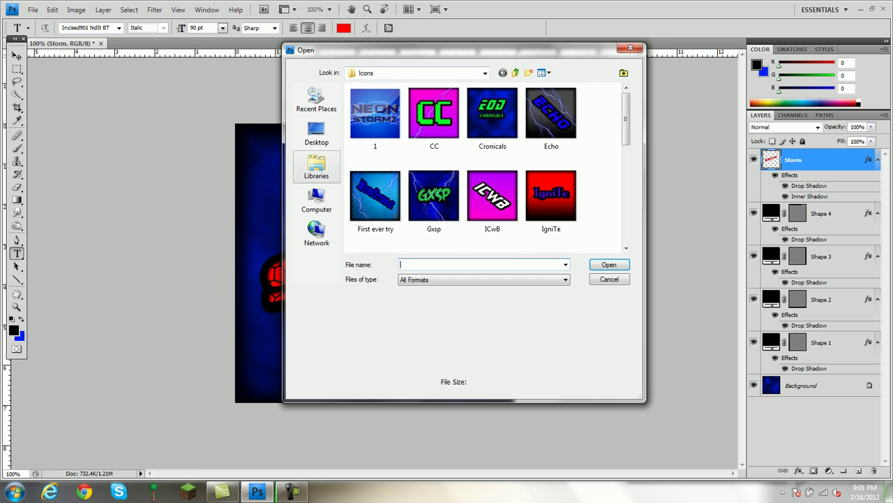
click(316, 134)
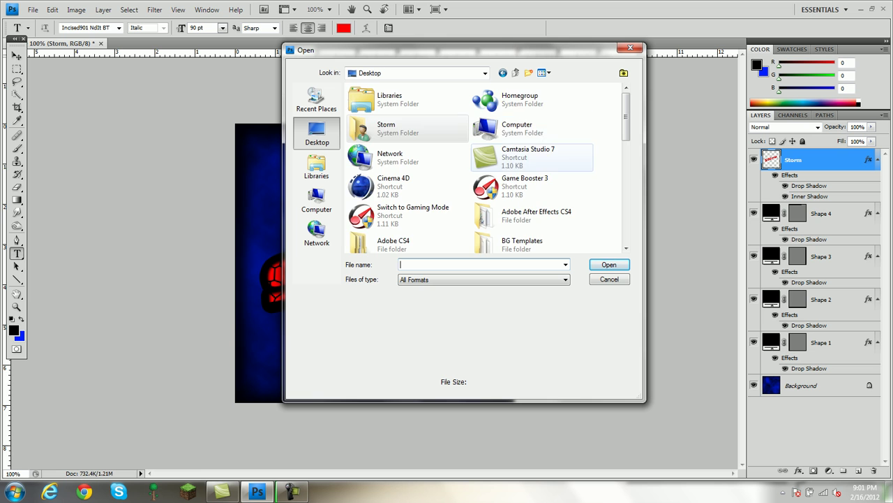
scroll(626, 247, down, 4)
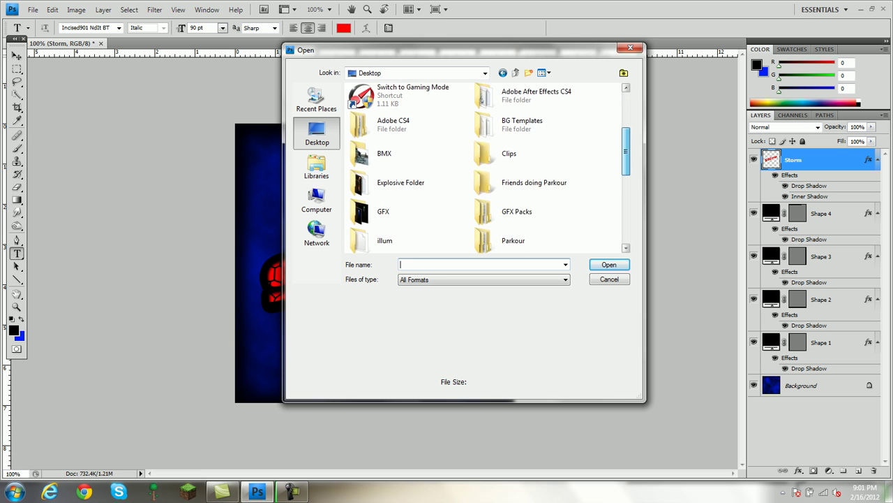
double_click(513, 195)
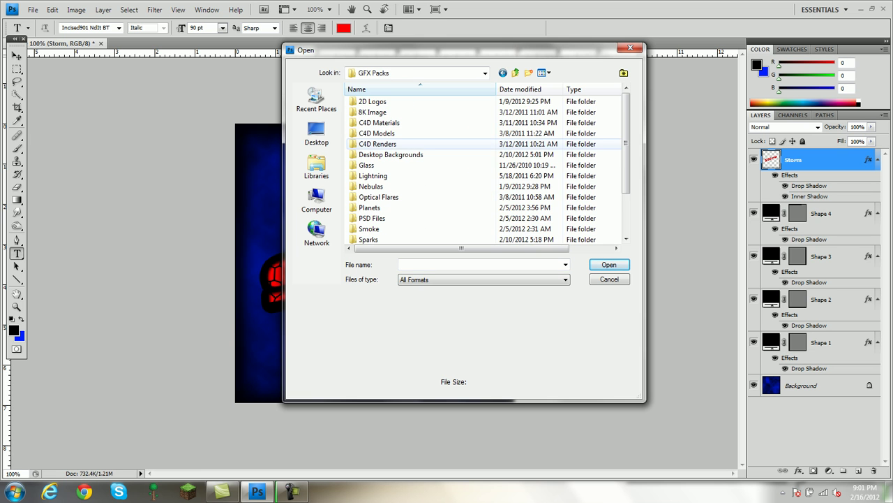
double_click(372, 175)
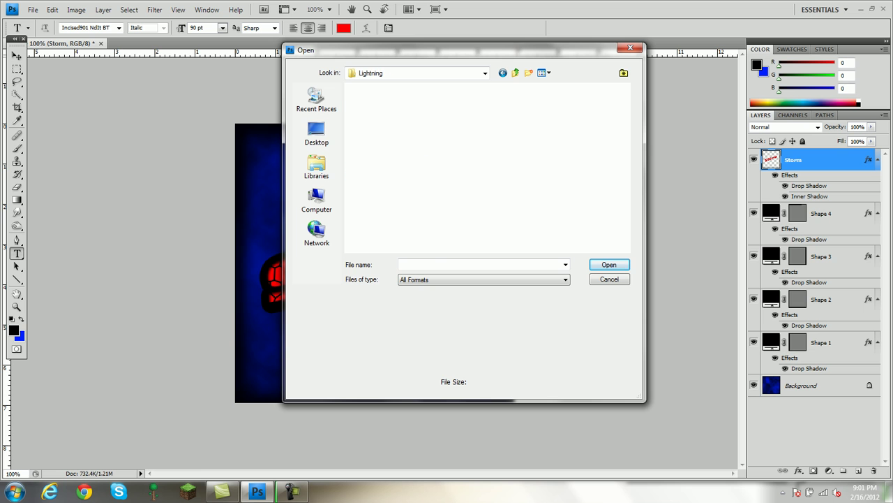
click(435, 123)
double_click(435, 122)
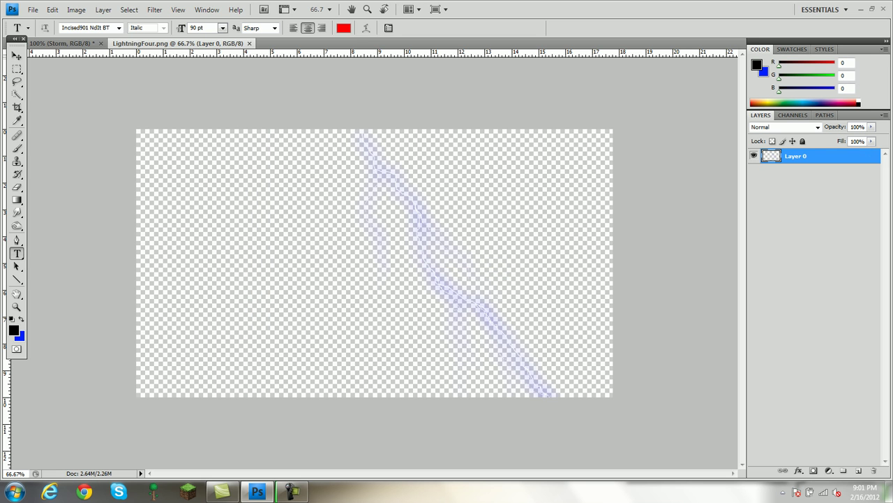
Float the LightningFour.png document, copy its lightning into the icon with the Move tool, and close the lightning image.
click(17, 55)
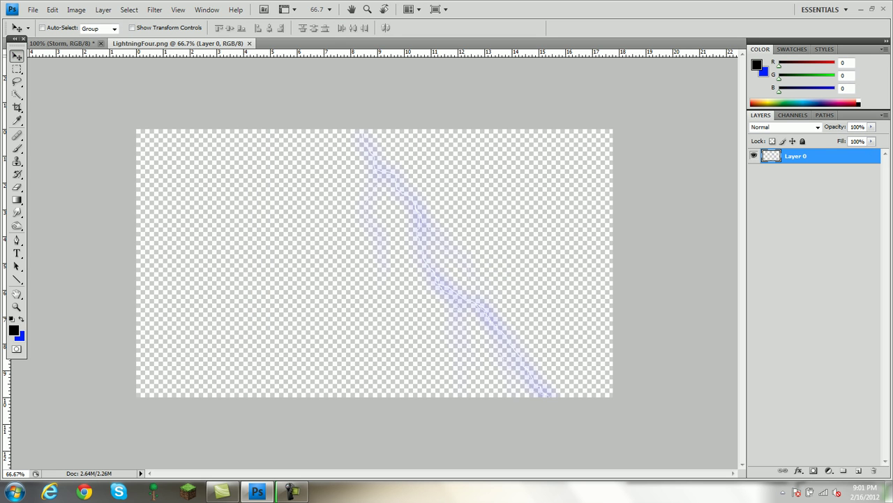
drag(178, 43, 128, 89)
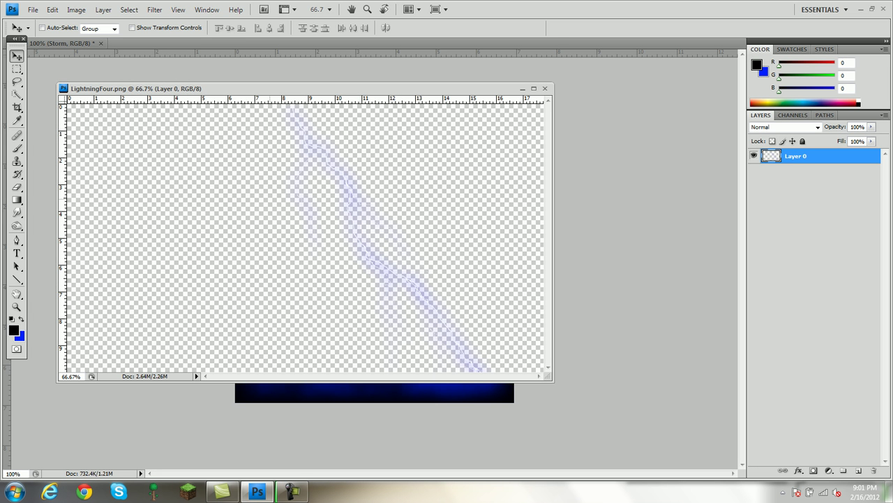
drag(270, 199, 310, 220)
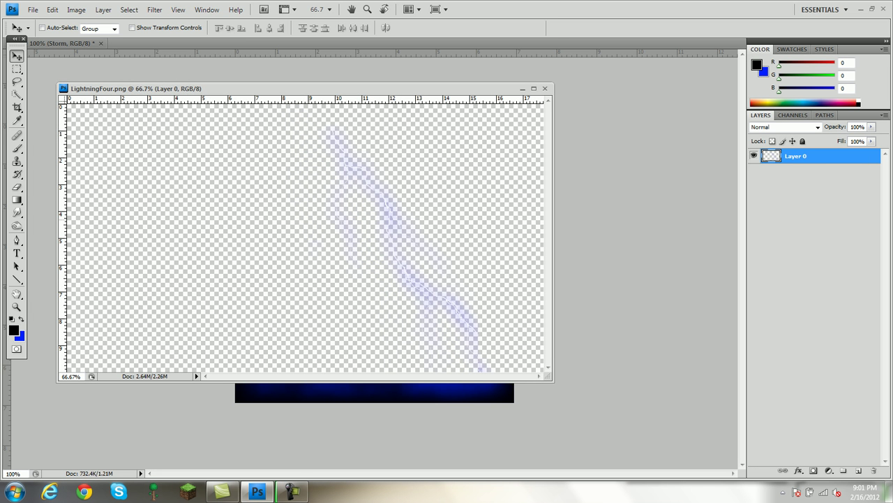
drag(391, 234, 481, 392)
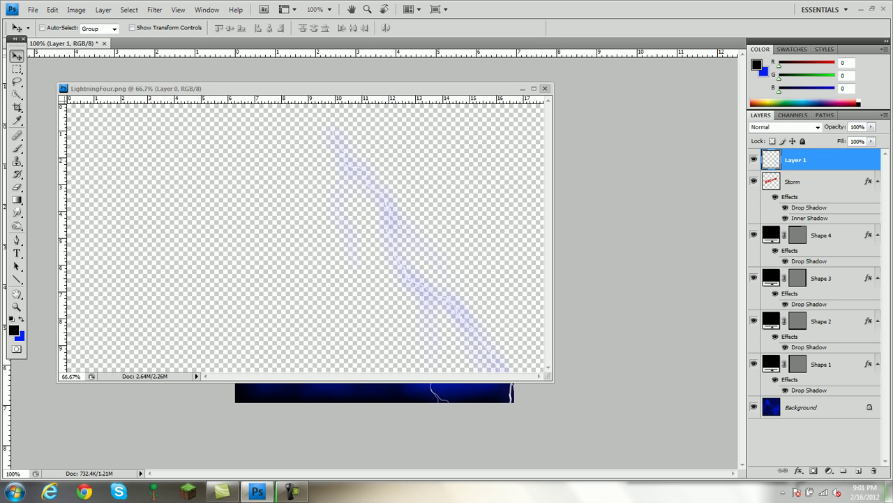
click(545, 89)
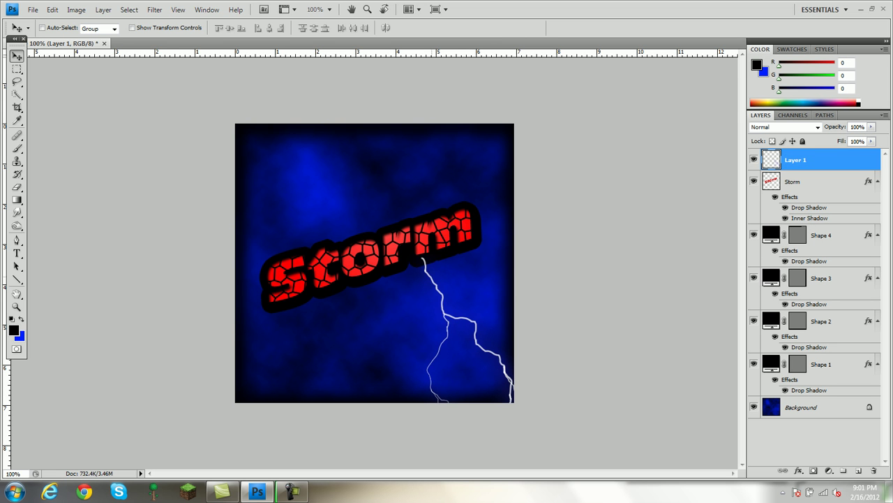
Move the lightning up and to the left so the bolt runs diagonally from the icon's upper-left corner to its lower edge.
drag(439, 296, 247, 143)
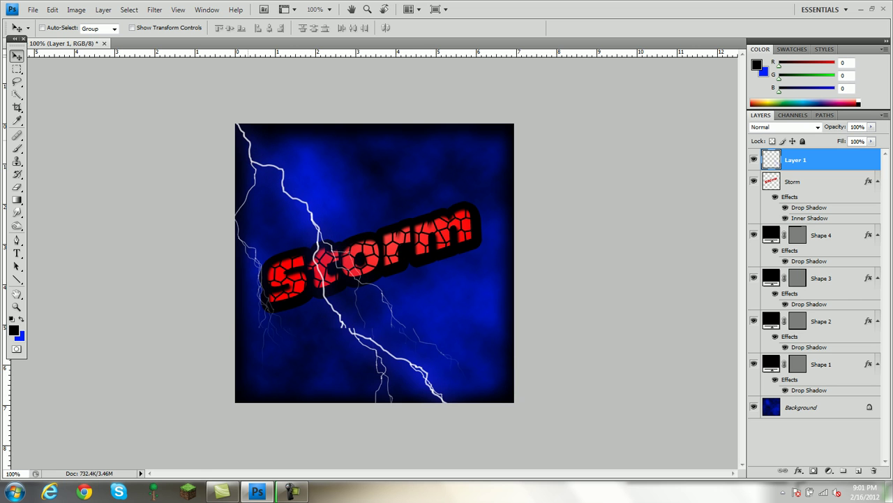
key(shift+Left)
drag(286, 168, 274, 130)
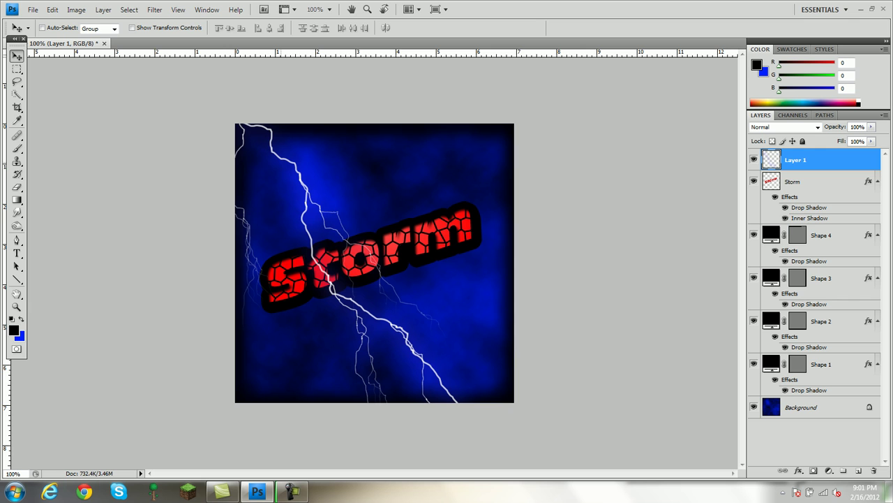
Place the lightning layer directly below the Storm layer and shift the bolt slightly right behind the text.
drag(809, 160, 810, 220)
key(ctrl+bracketleft)
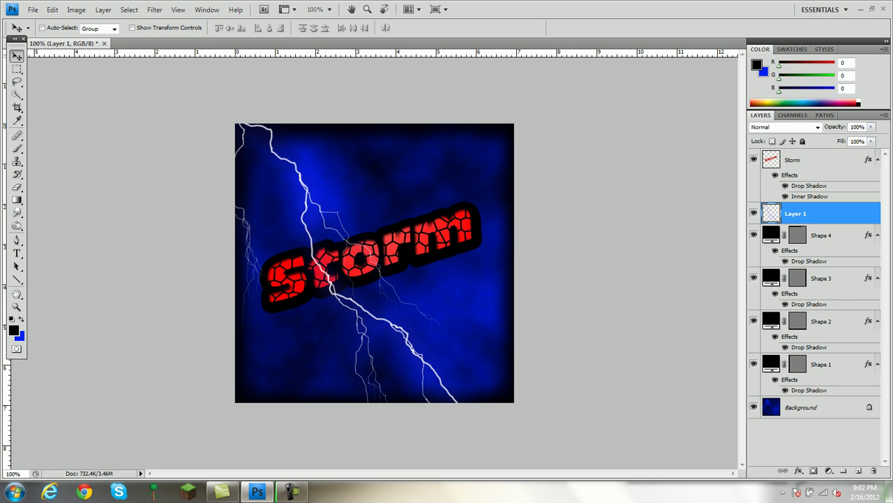
drag(305, 190, 328, 183)
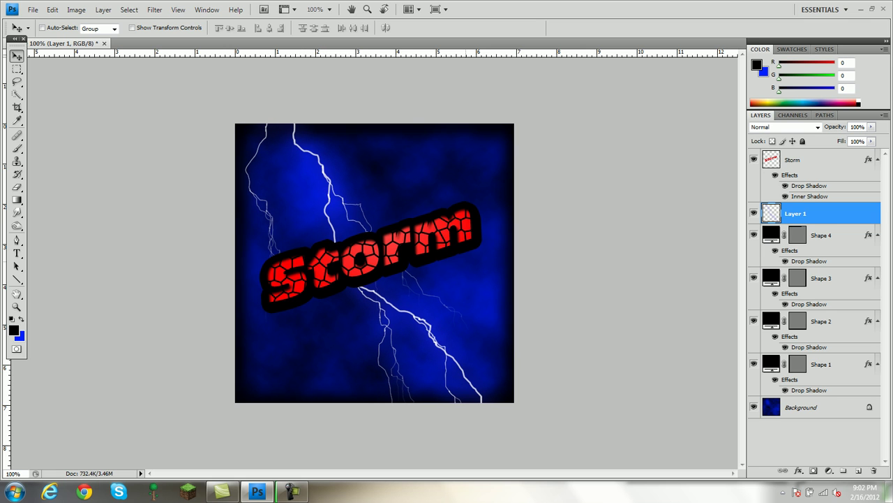